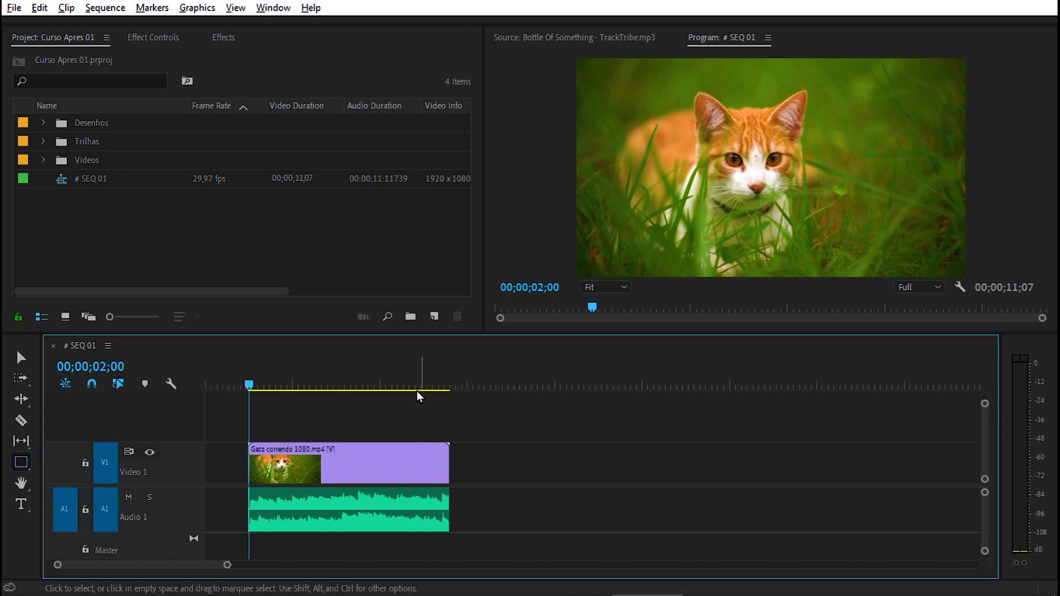
Step: Try splitting the Gato correndo 1080.mp4 clip at 00;00;07;00, and undo the cut
click(359, 382)
key(ctrl+k)
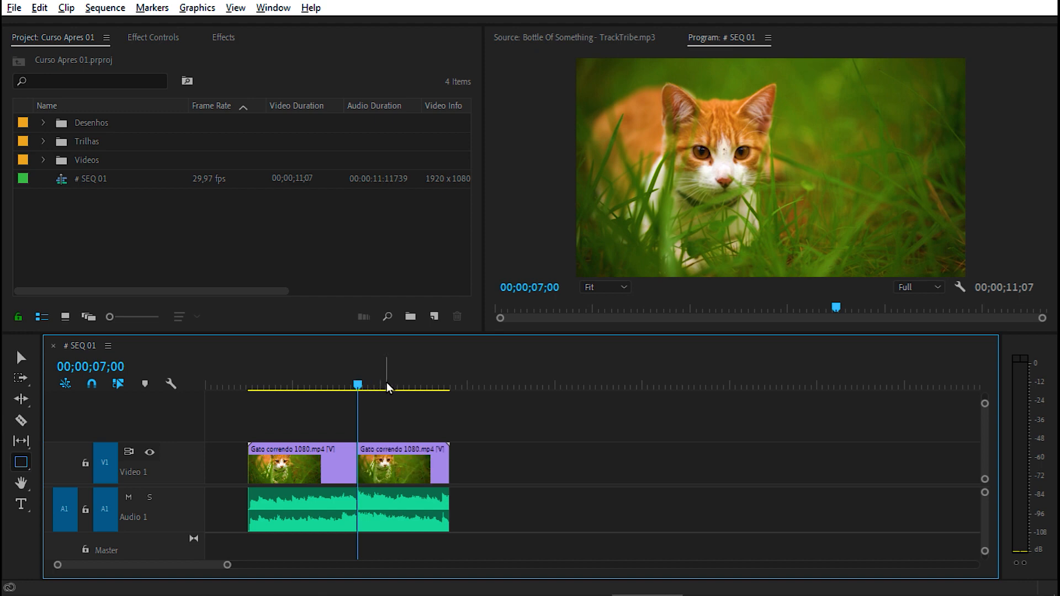
key(Up)
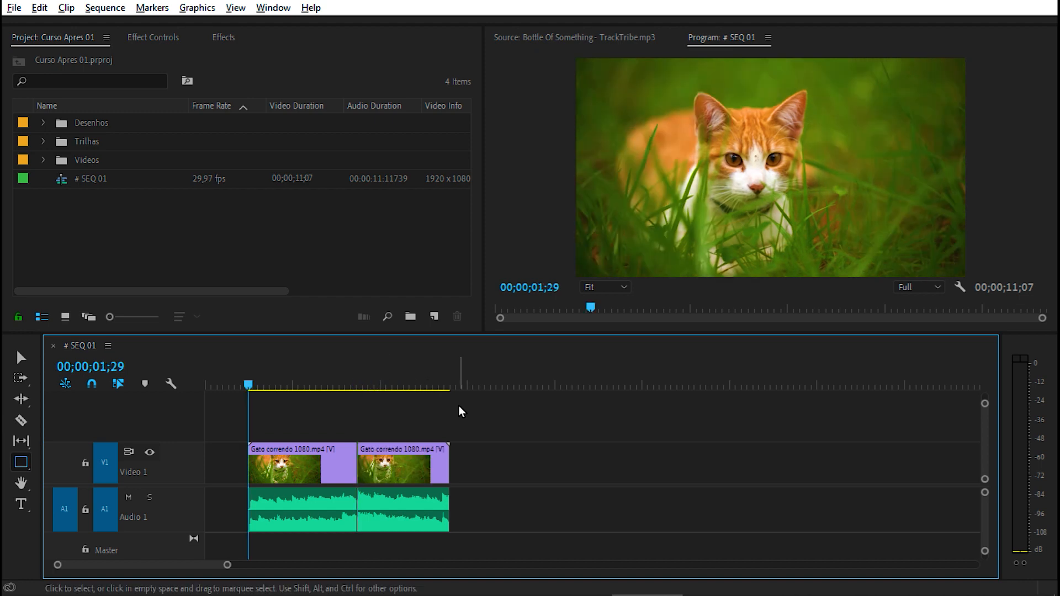
key(ctrl+z)
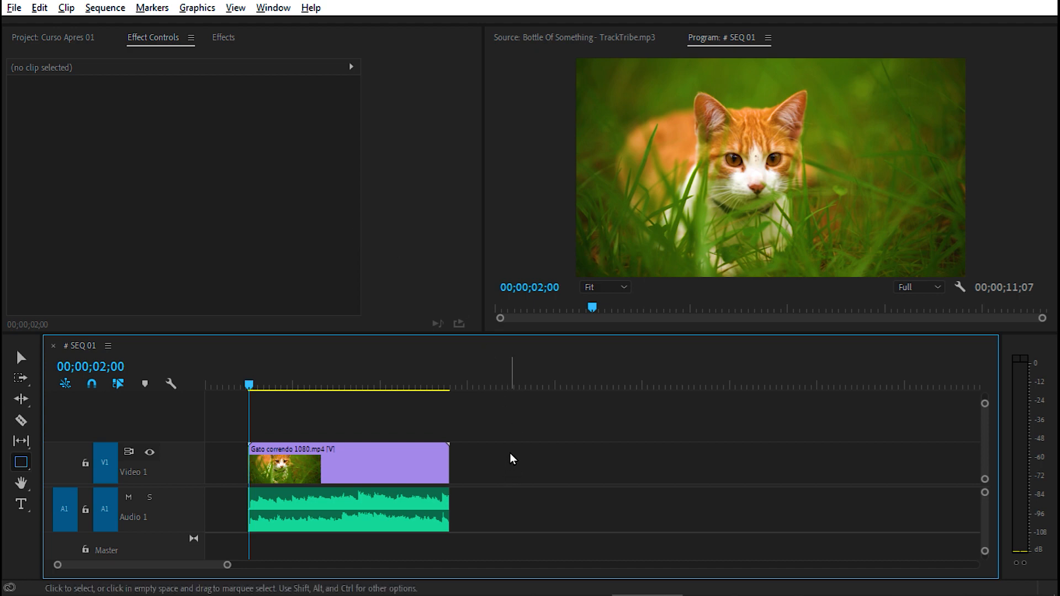
Step: Select the cat clip and examine its Motion, Opacity and Volume properties
click(387, 471)
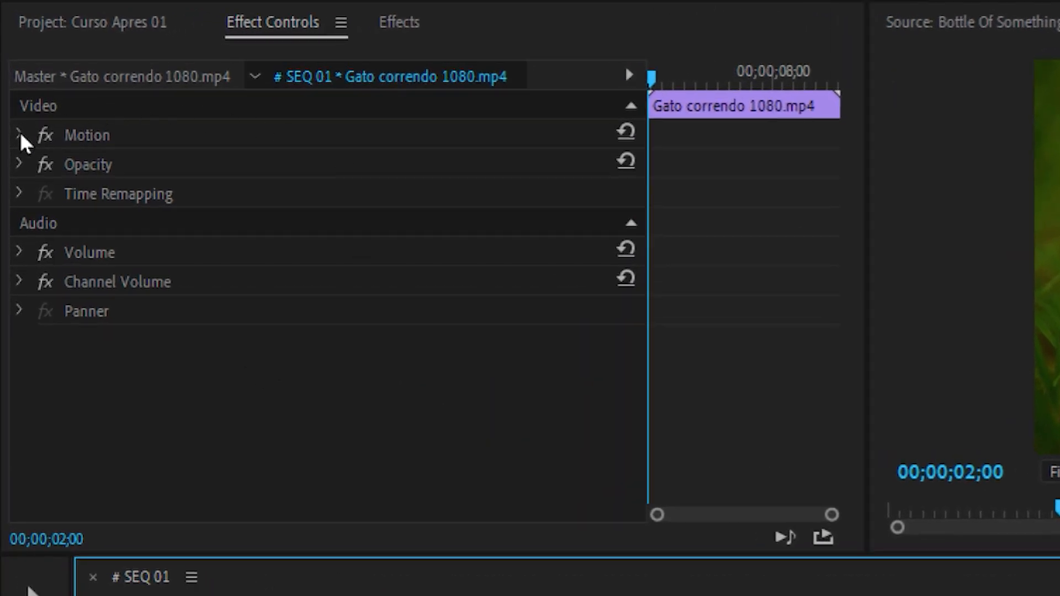
click(20, 134)
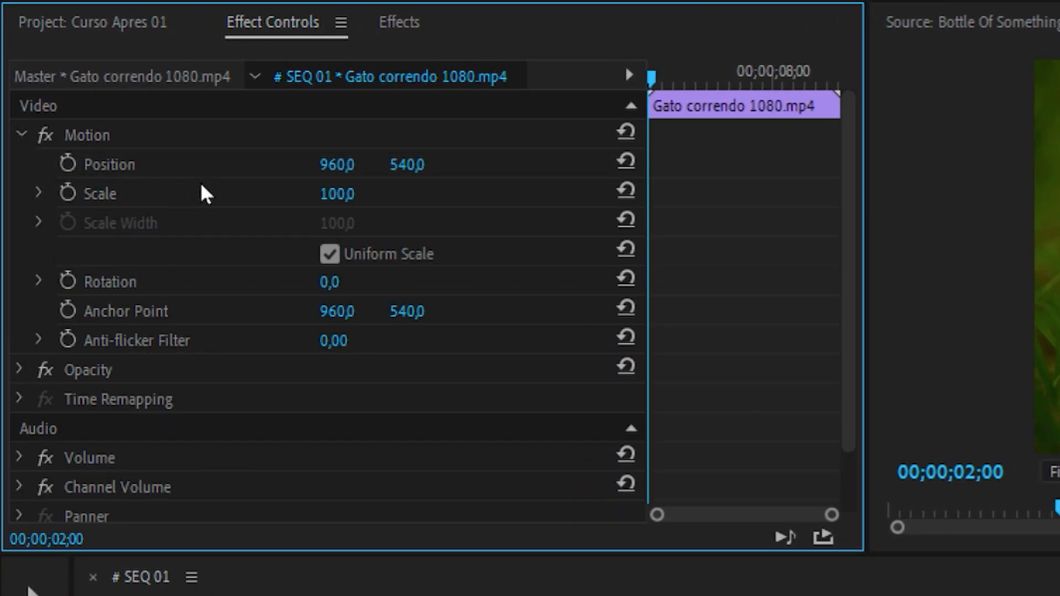
click(21, 133)
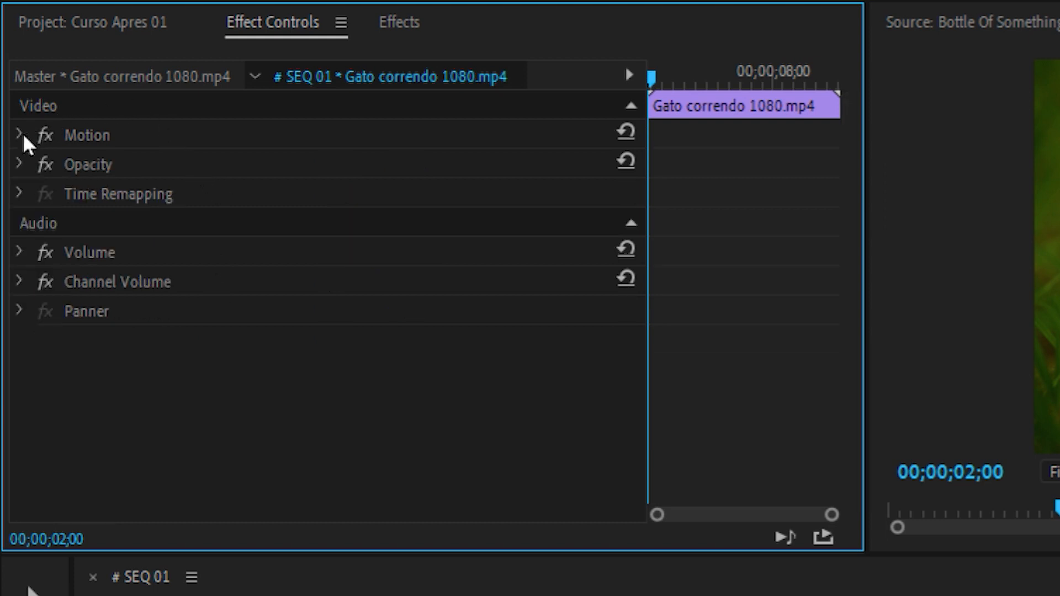
click(23, 162)
click(22, 162)
click(22, 250)
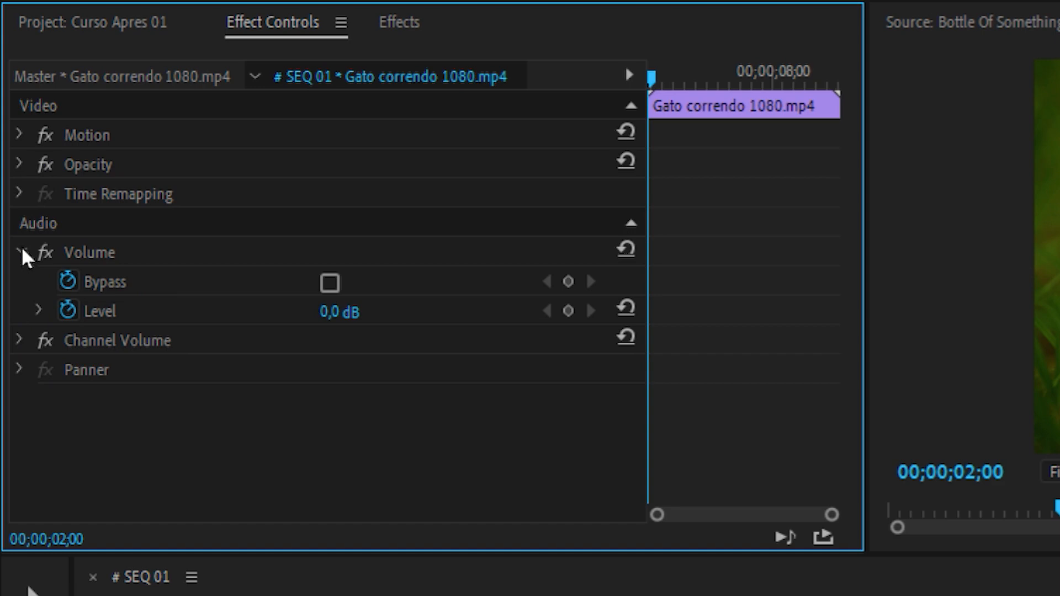
click(22, 250)
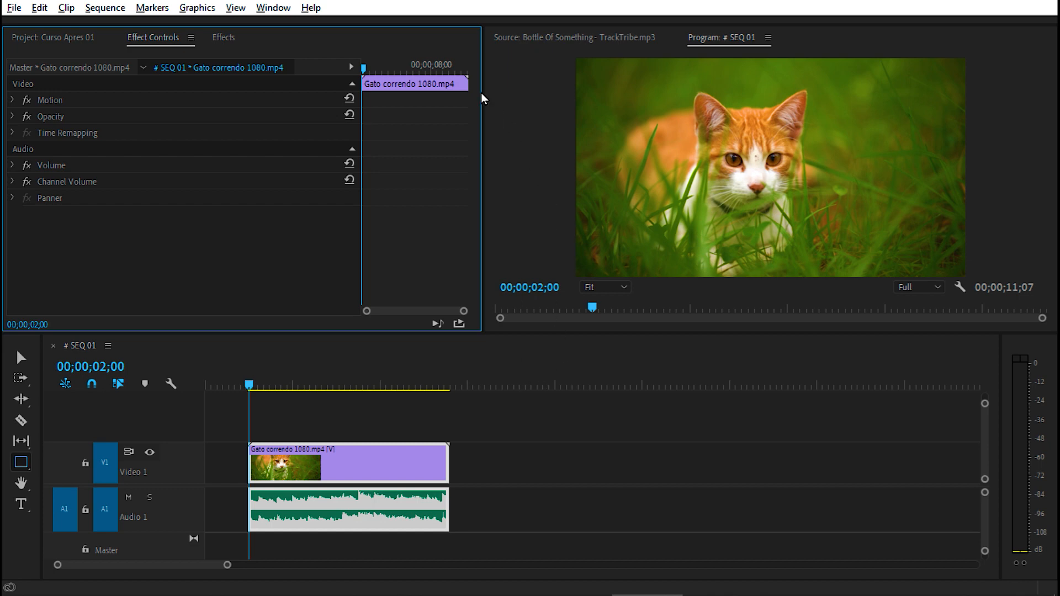
Step: Look through the available workspace panels and bring up Effect Controls
click(274, 8)
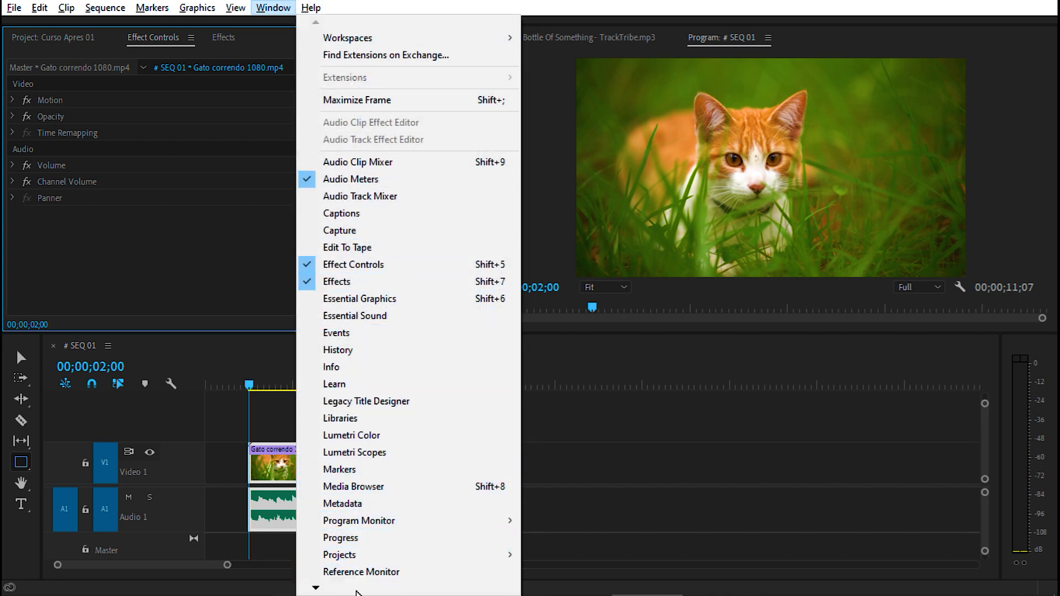
scroll(356, 591, down, 2)
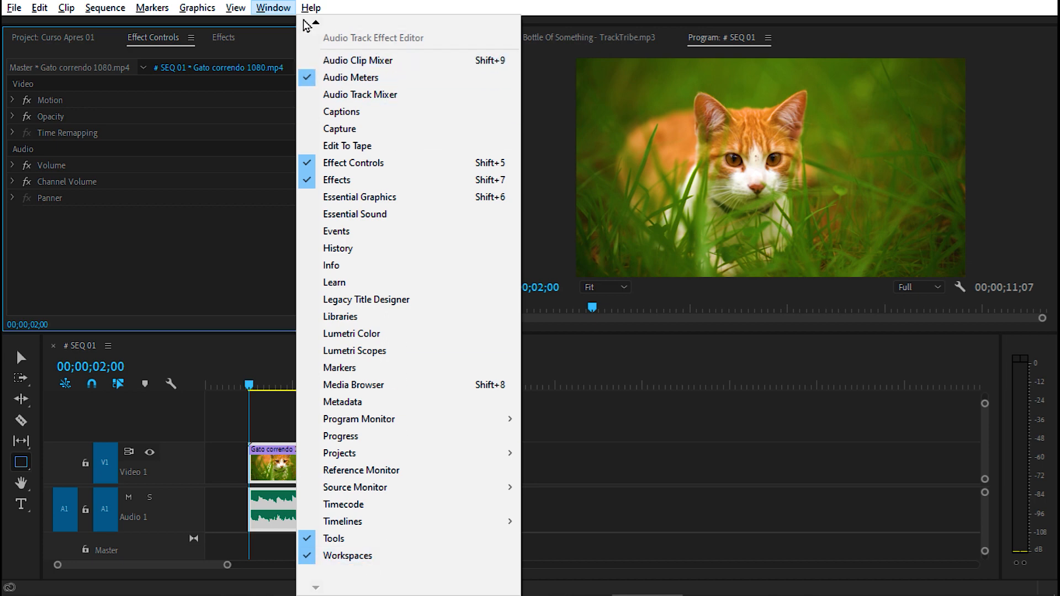
mouse_move(316, 26)
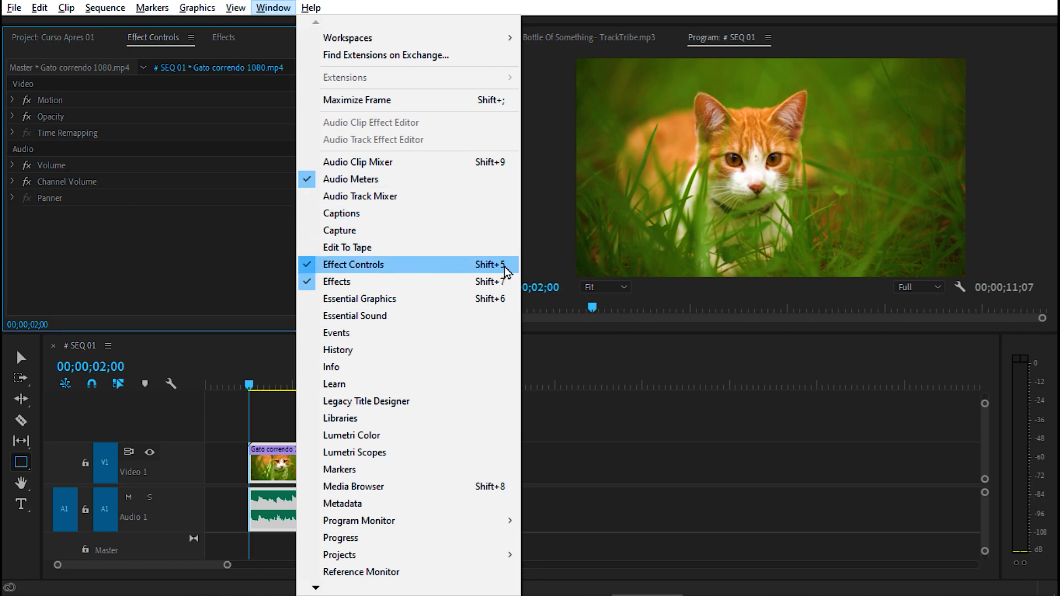
click(432, 263)
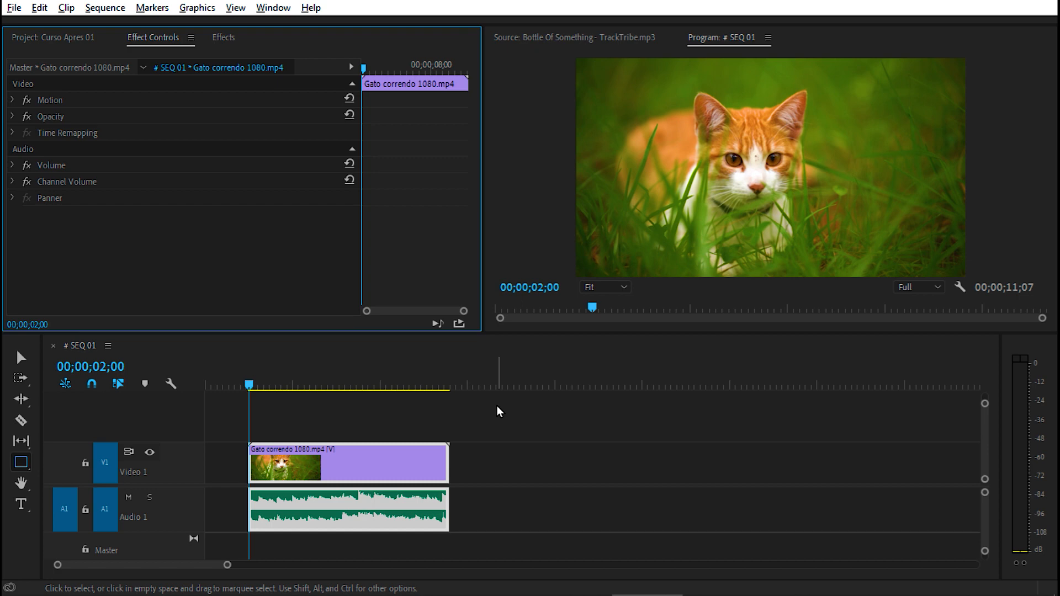
Step: Expand the cat clip's Motion settings and set its Position to 860, 810
click(13, 99)
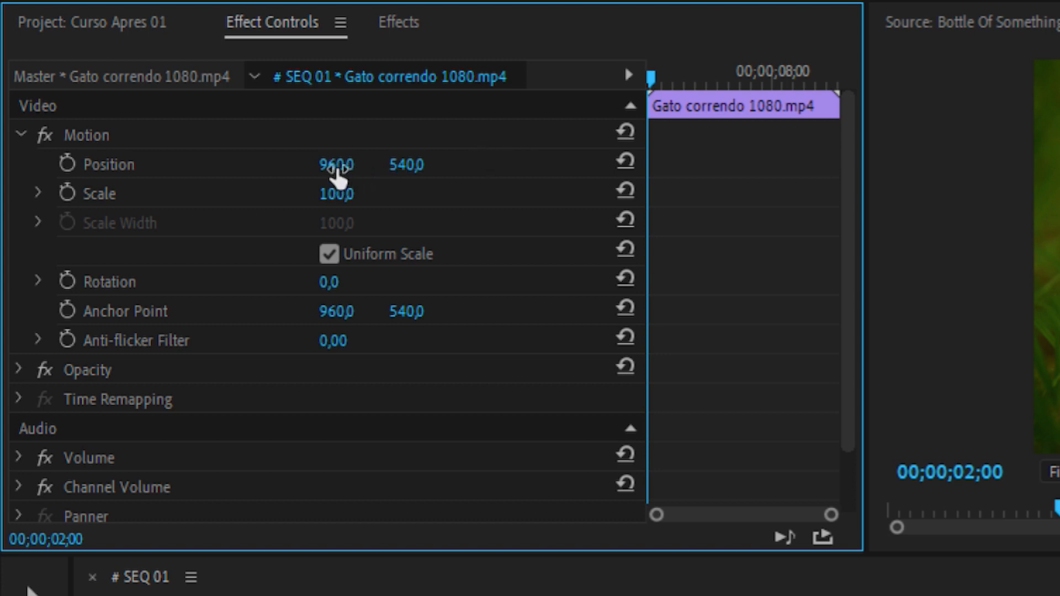
mouse_move(336, 177)
mouse_down()
mouse_move(493, 177)
mouse_move(332, 177)
mouse_up()
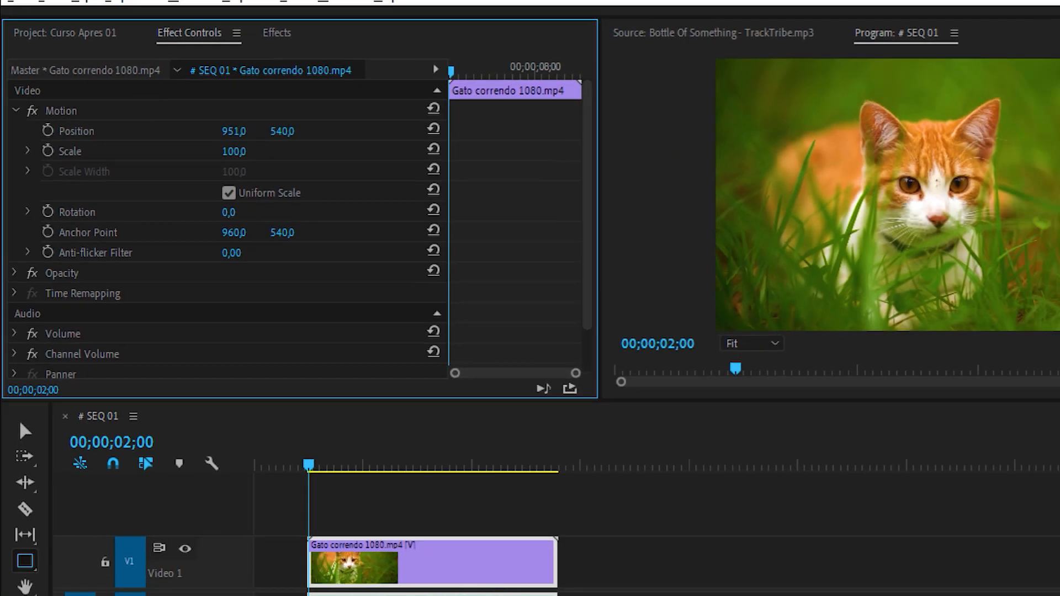
drag(229, 131, 381, 116)
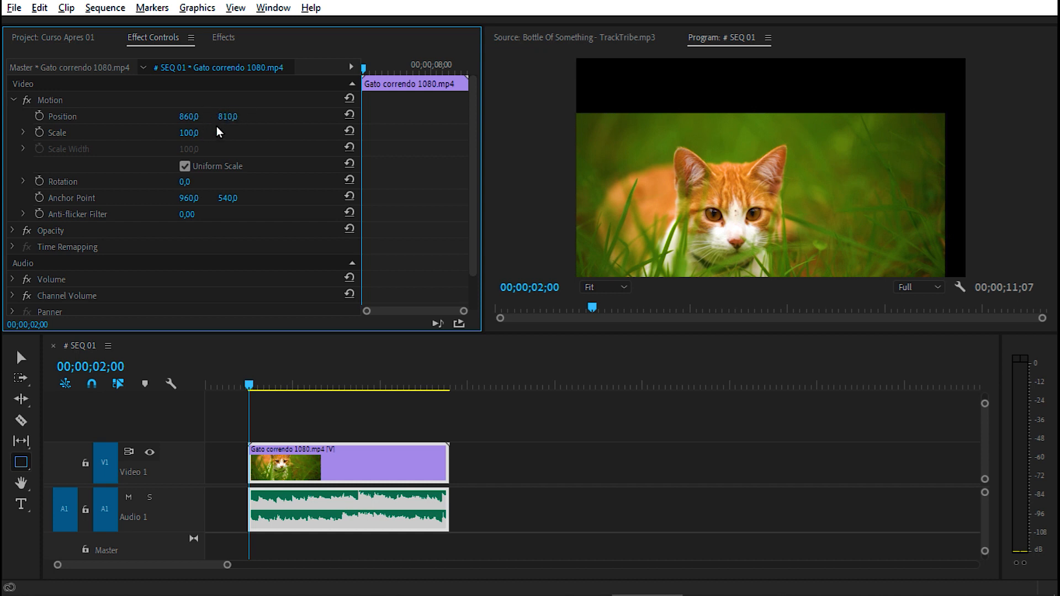
Step: Reposition the cat clip directly in the frame, scaling it to 32 and placing it at about 373, 837
click(51, 98)
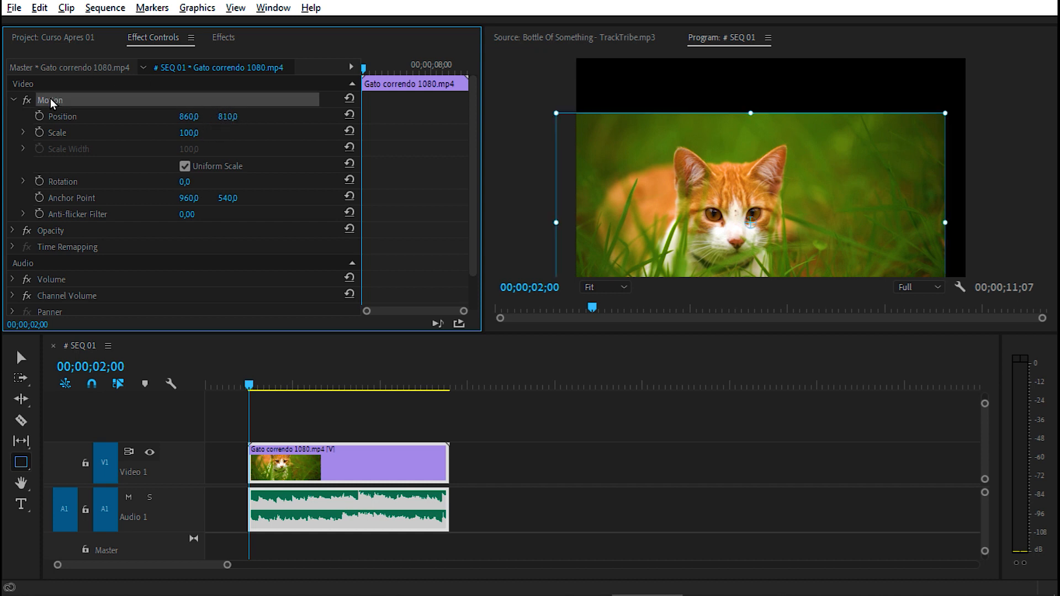
drag(796, 211, 876, 139)
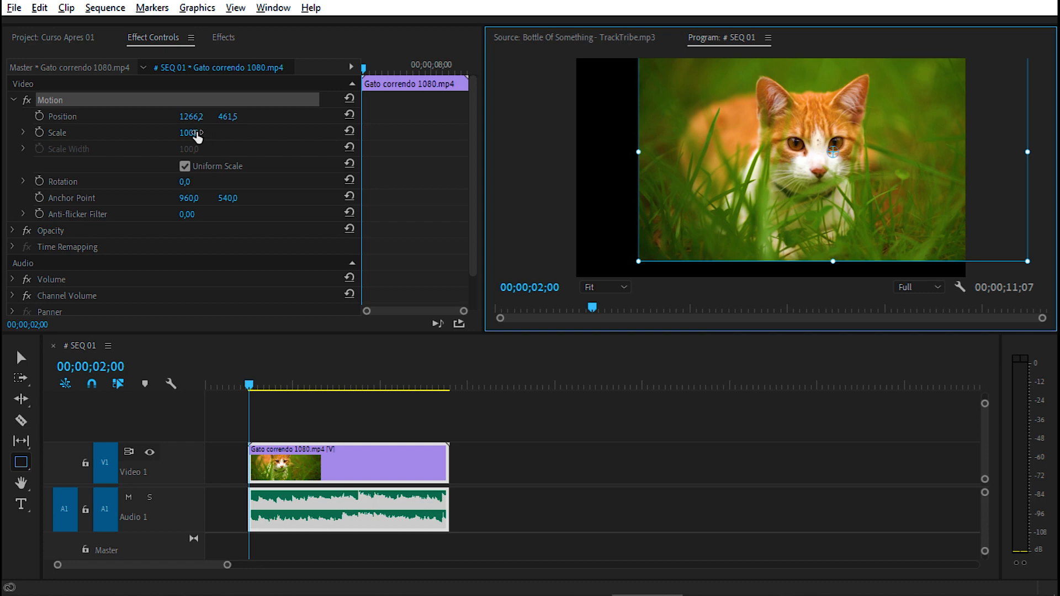
drag(197, 137, 159, 137)
drag(823, 156, 629, 234)
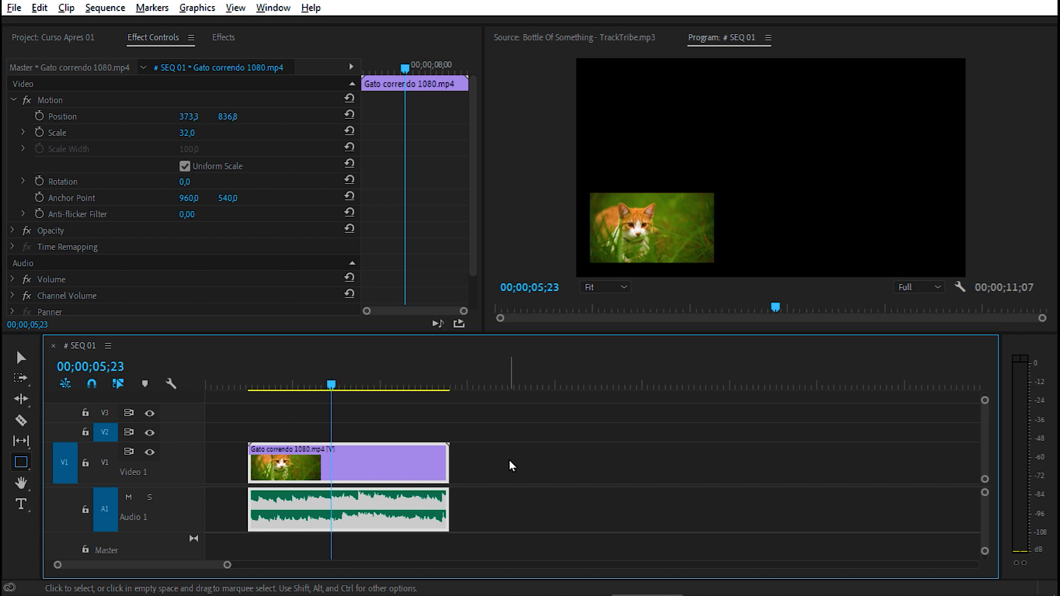
Step: Place the Grad image from the Desenhos bin on track V1 after the cat clip and preview it around 00;00;18;08
click(86, 38)
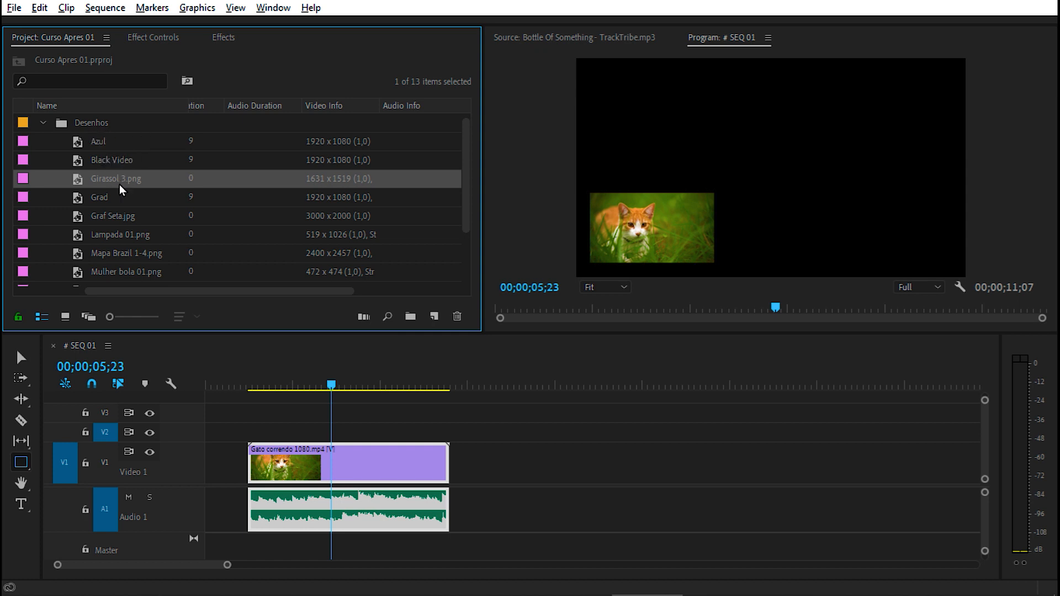
drag(75, 201, 488, 463)
click(605, 365)
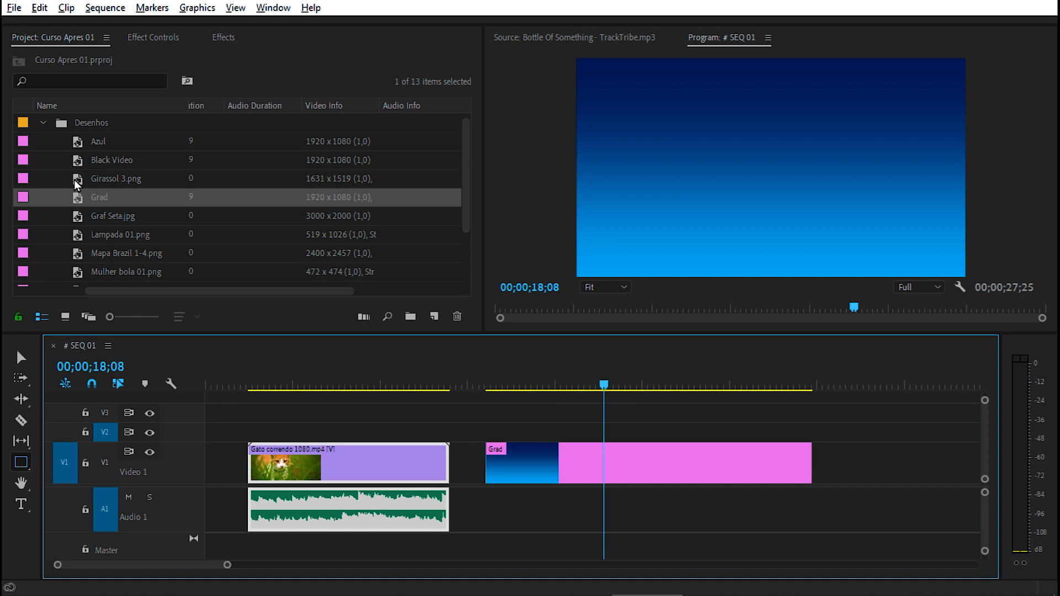
Step: Stack Girassol 3.png on track V2 directly above the Grad clip and make the V2 track taller
drag(74, 180, 489, 439)
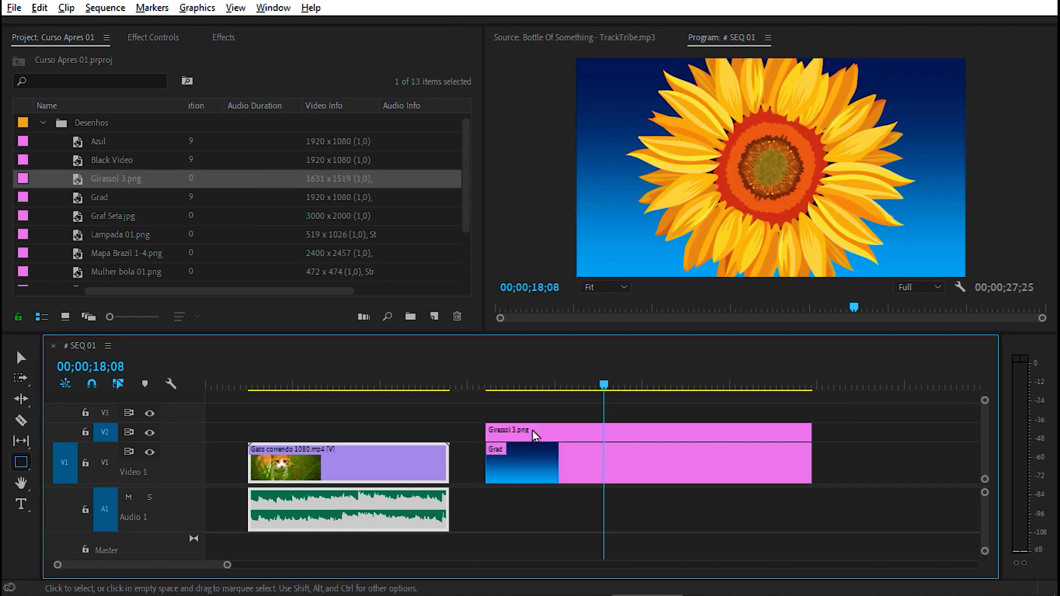
click(591, 361)
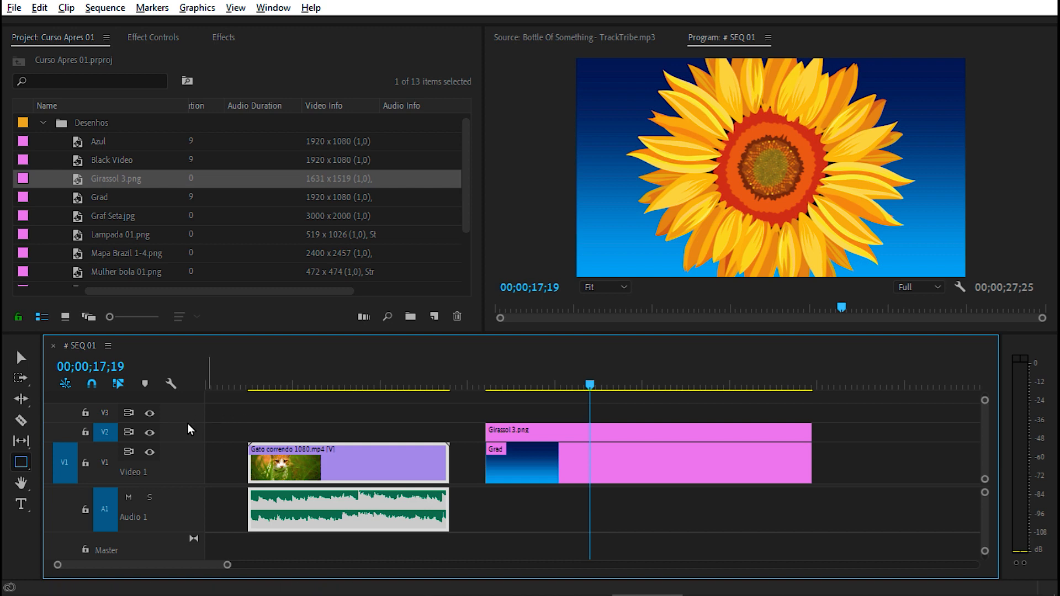
drag(188, 424, 187, 407)
Step: Select the sunflower clip with the playhead at 00;00;18;29 and reduce its Scale to 64
click(619, 377)
click(662, 430)
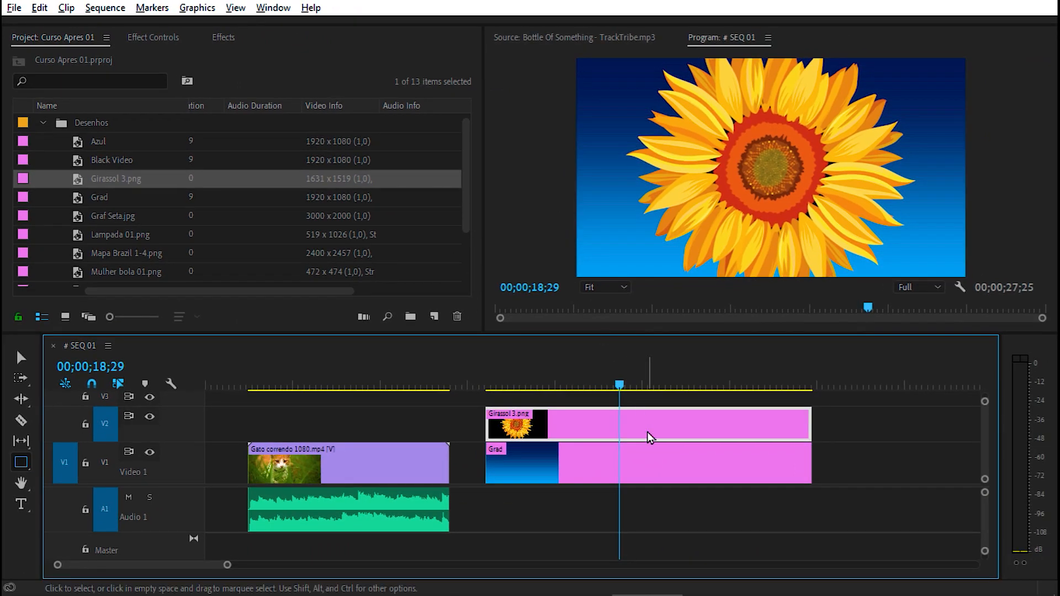
click(163, 44)
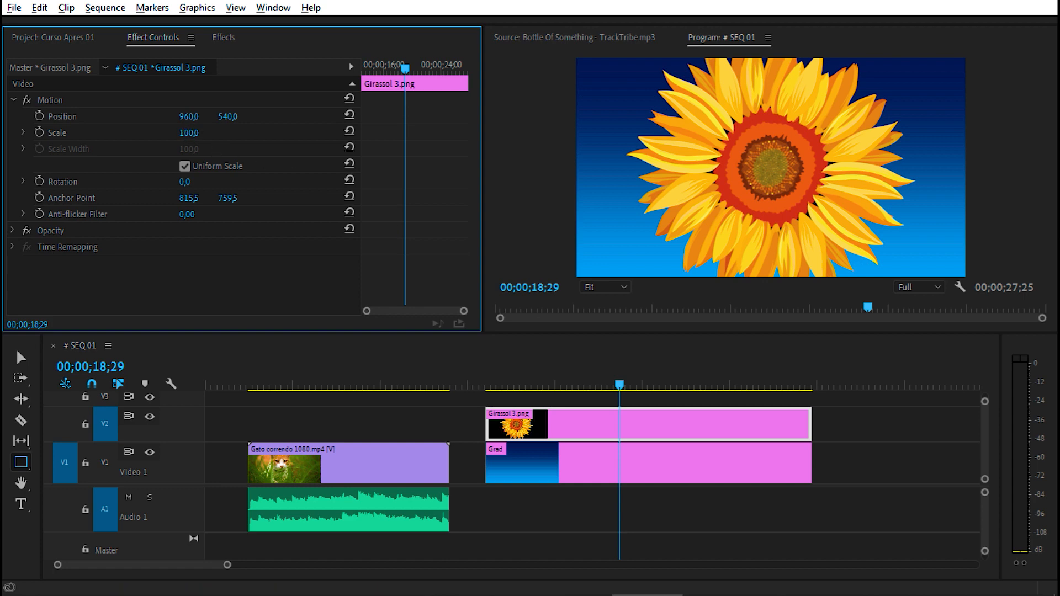
drag(189, 133, 168, 133)
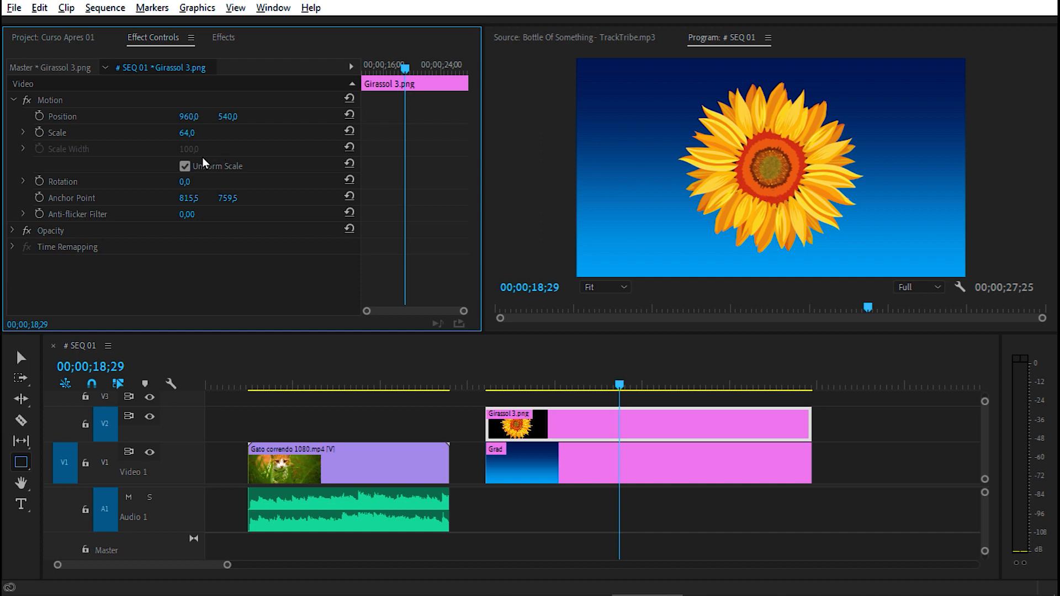
Step: Turn off Uniform Scale for the sunflower and set its Scale Height to 100
click(186, 168)
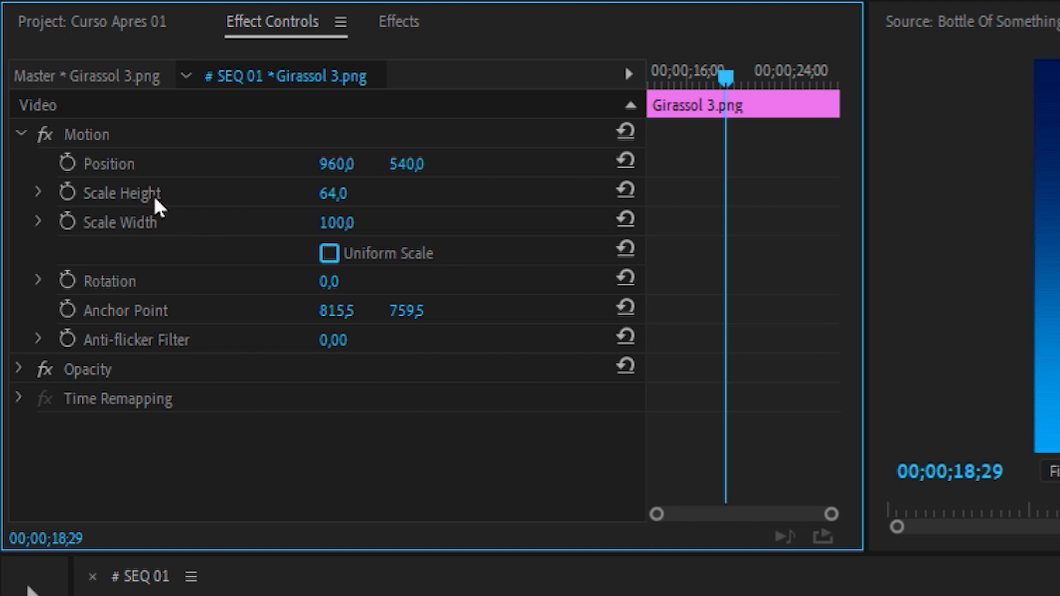
click(351, 205)
text(100)
key(Return)
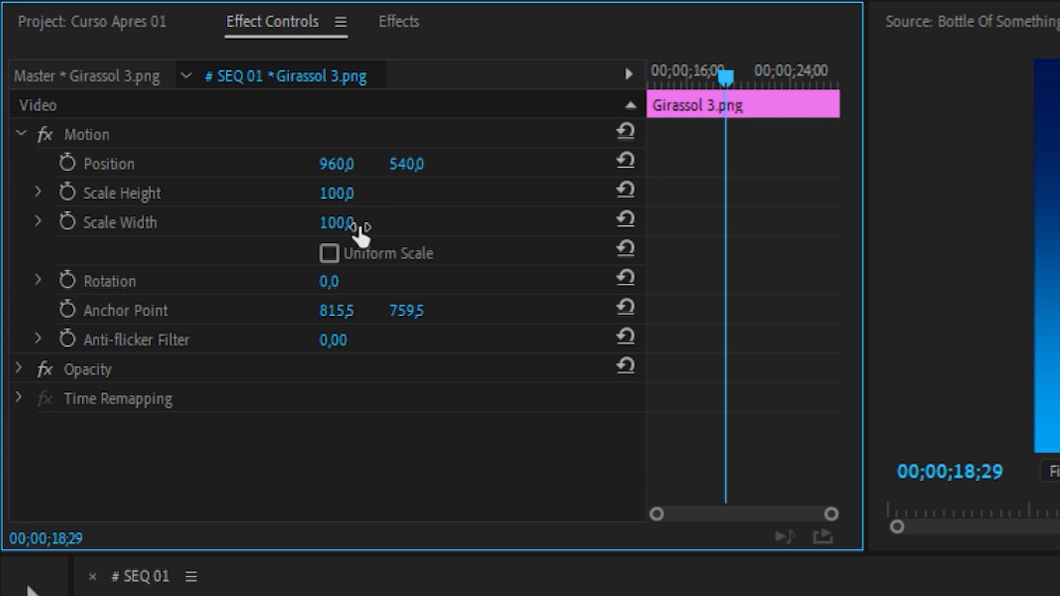
Step: Set the sunflower's Scale Height and Scale Width to 64, and distort it to 48 high and 67 wide
drag(348, 194, 346, 194)
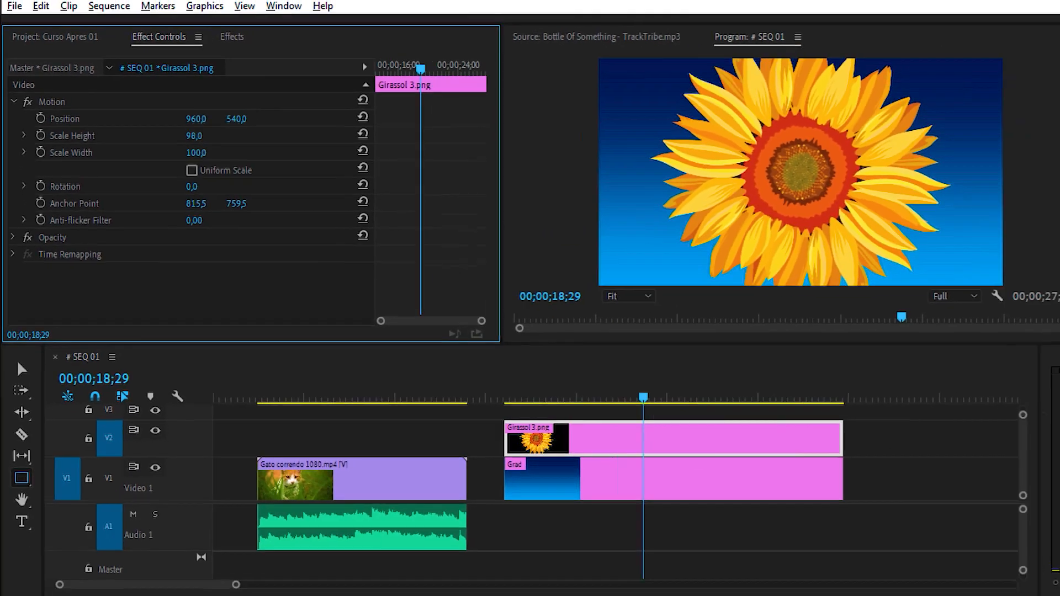
mouse_move(209, 142)
mouse_down()
mouse_move(143, 149)
mouse_move(189, 147)
mouse_up()
click(191, 148)
text(64)
key(Return)
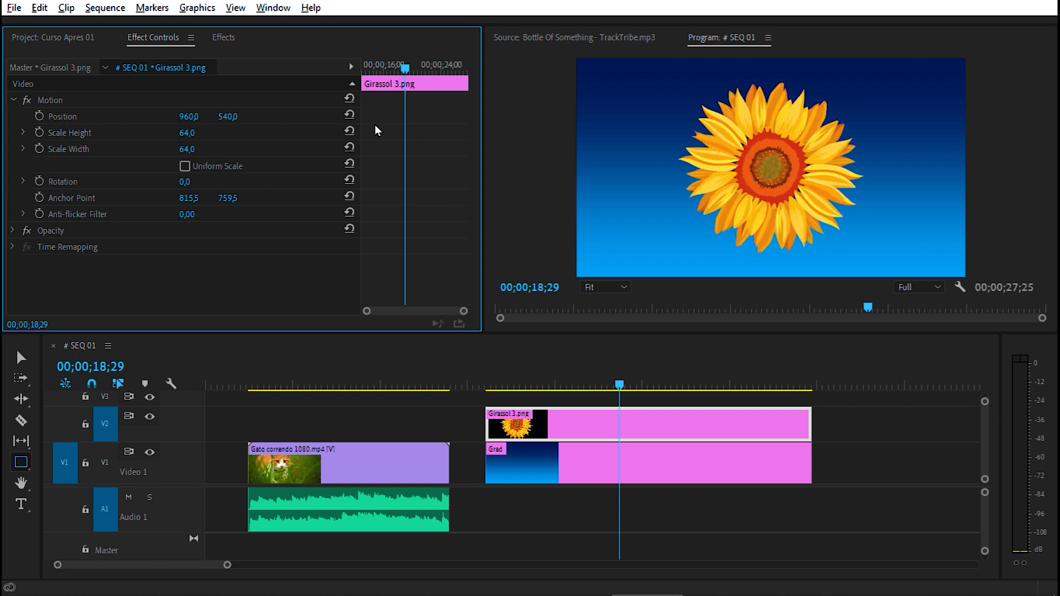
mouse_move(190, 149)
mouse_down()
mouse_move(160, 149)
mouse_move(194, 149)
mouse_move(190, 137)
mouse_move(163, 137)
mouse_move(187, 137)
mouse_up()
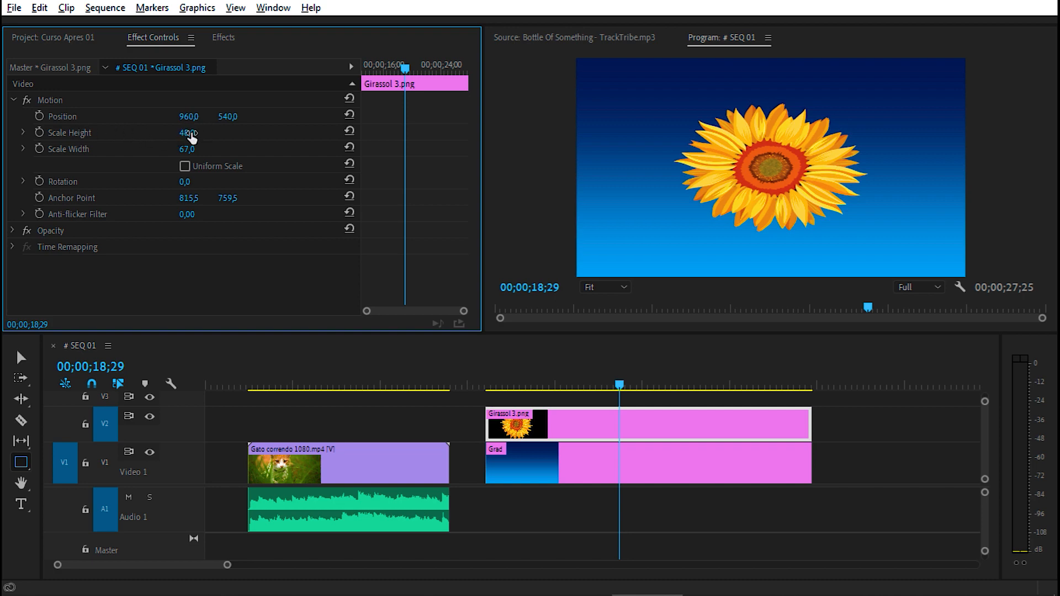
Step: Turn Uniform Scale back on and set the sunflower's Scale to 60
click(184, 168)
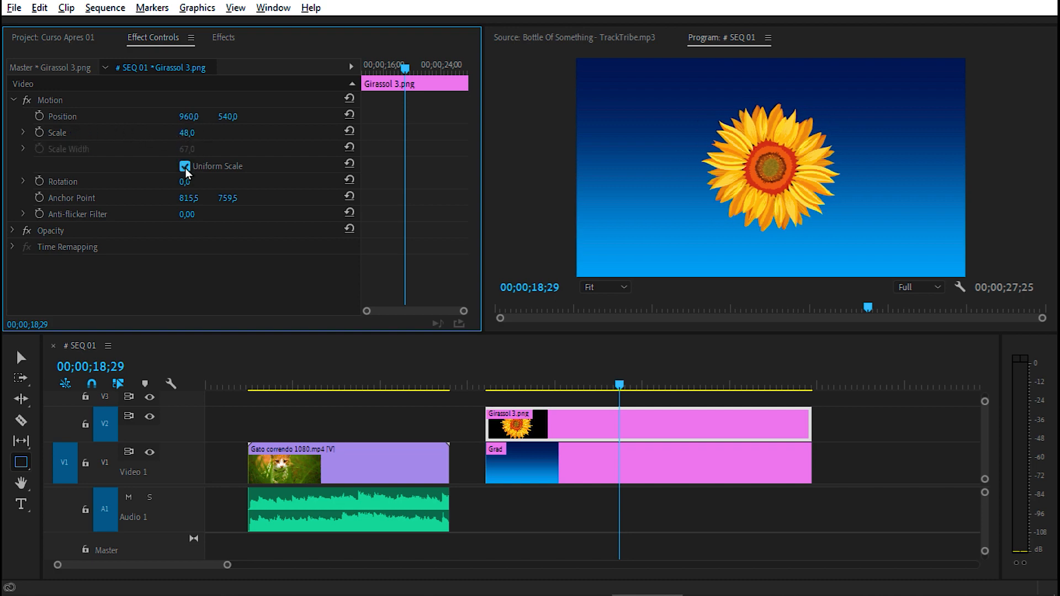
click(188, 133)
text(60)
key(Return)
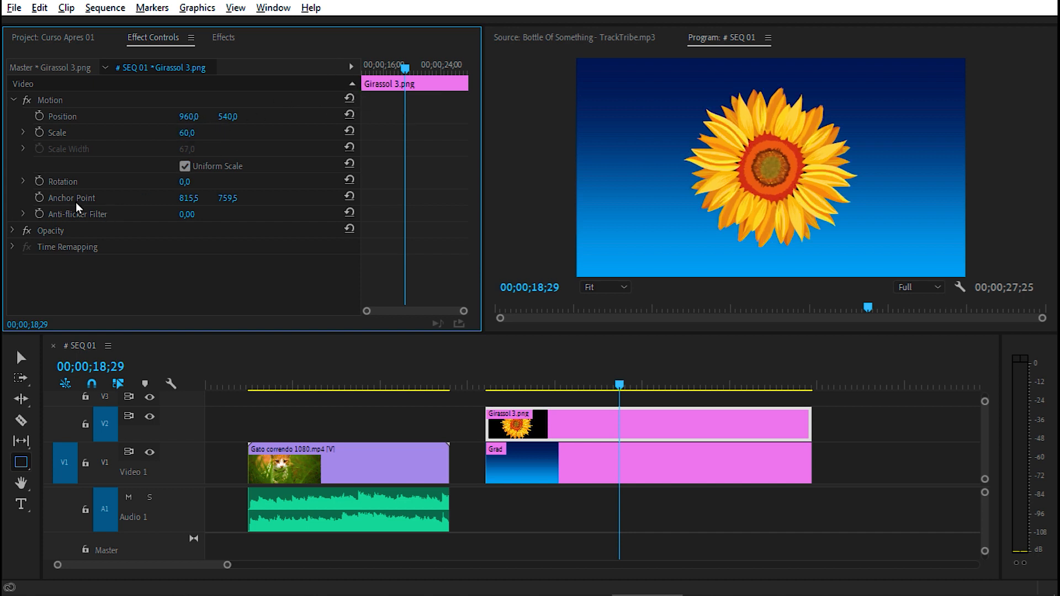
Step: Try out different Rotation values on the sunflower and set its Rotation to 15 degrees
drag(187, 189, 249, 189)
click(192, 182)
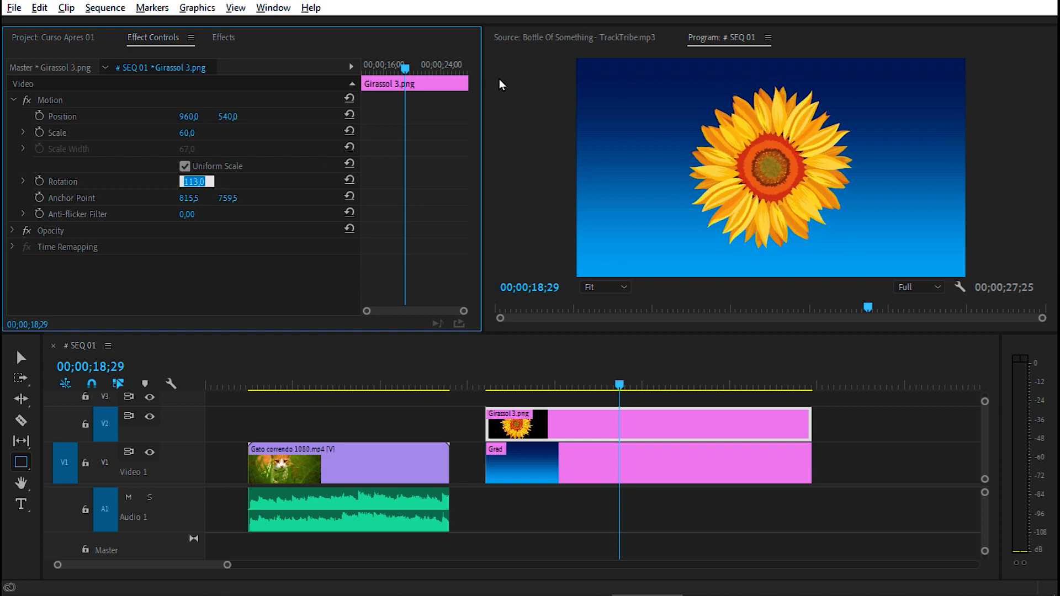
text(15)
key(Return)
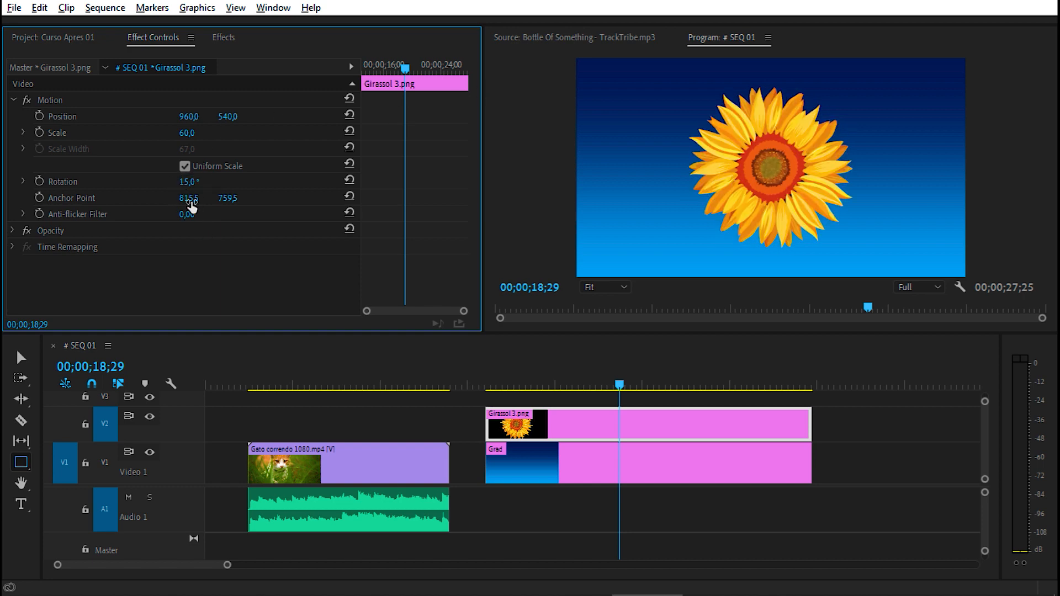
Step: Activate the sunflower's Motion bounding box in the preview and move the image to the right of the frame's centre
click(54, 101)
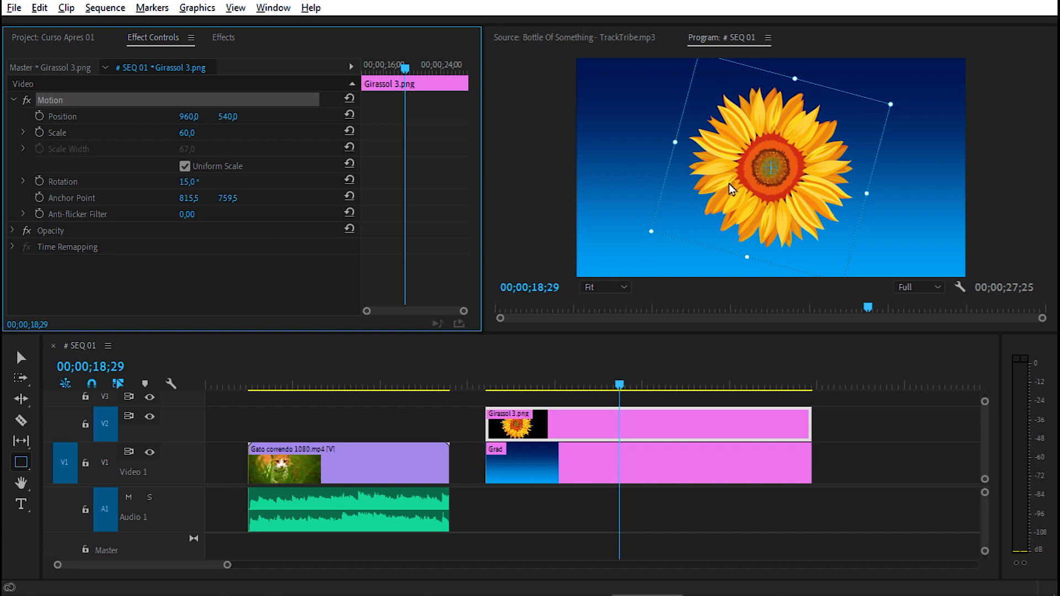
drag(730, 184, 696, 195)
drag(595, 233, 736, 234)
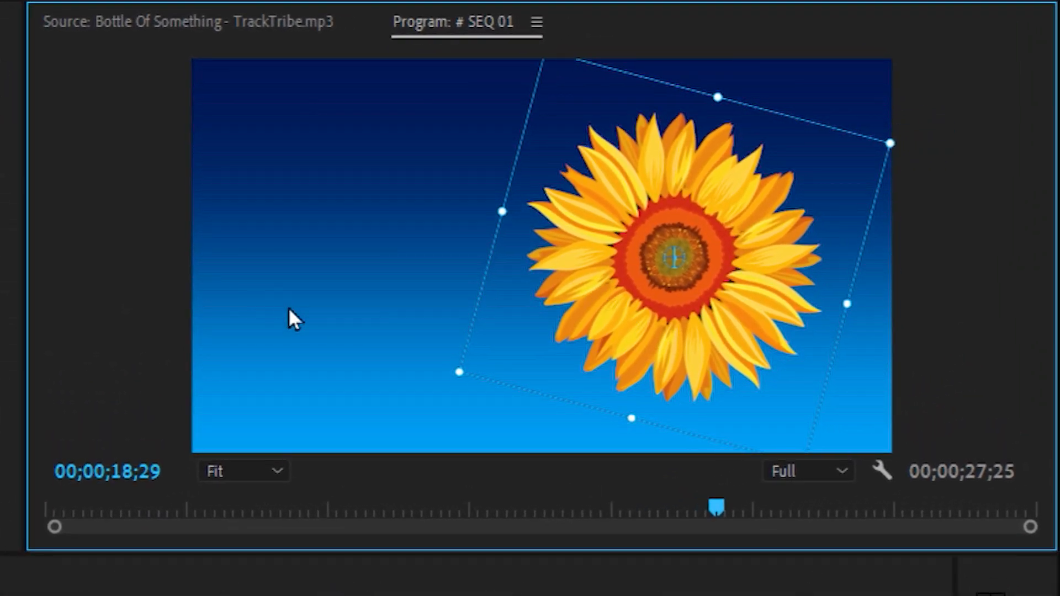
Step: Try out different sizes for the sunflower with its bounding-box handles and reposition it near the centre of the frame
drag(463, 371, 48, 582)
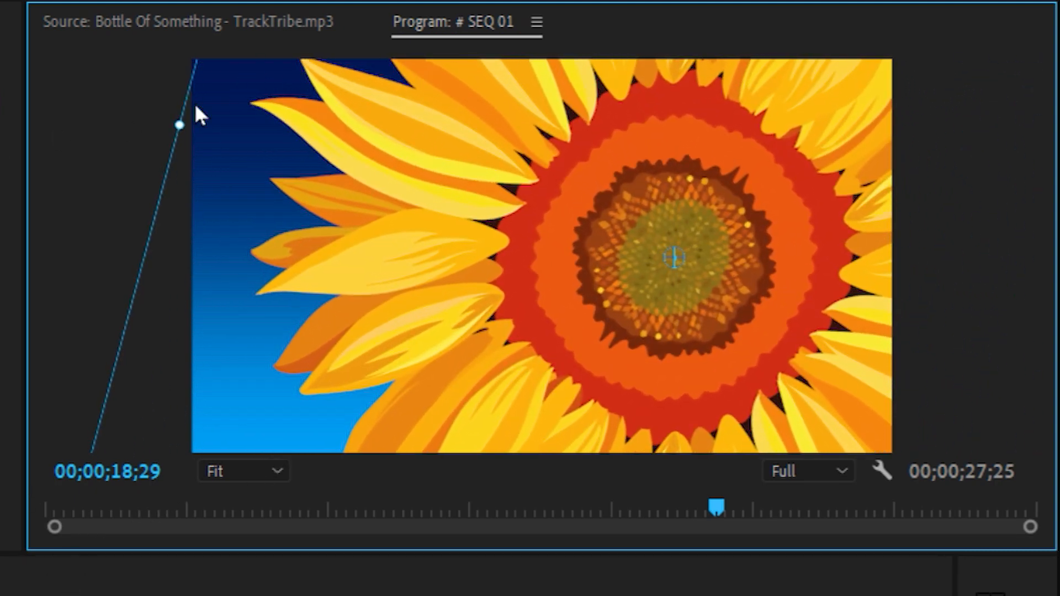
drag(184, 127, 0, 16)
drag(676, 270, 373, 393)
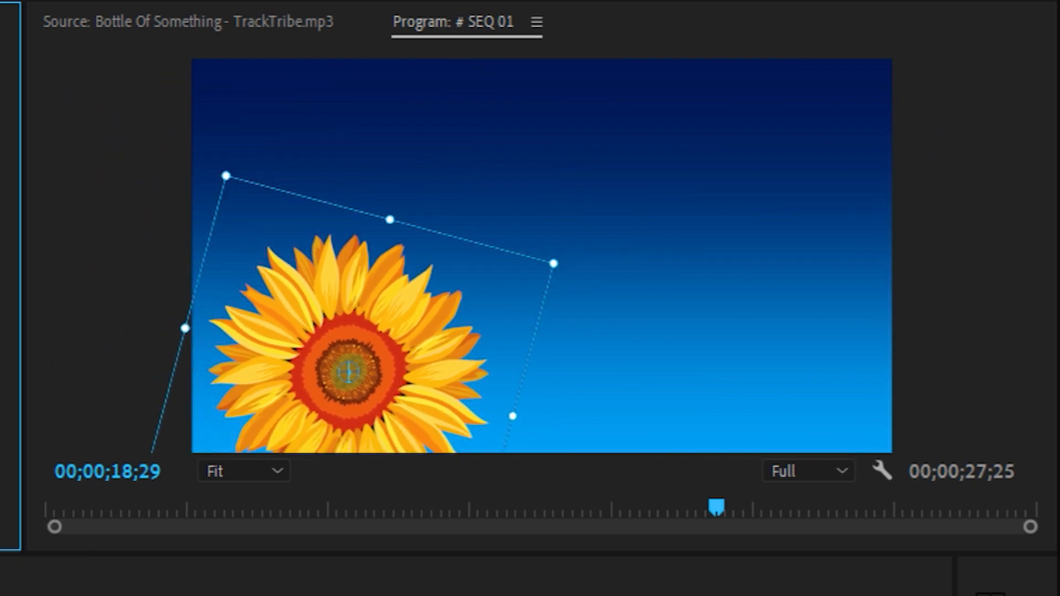
drag(456, 305, 682, 214)
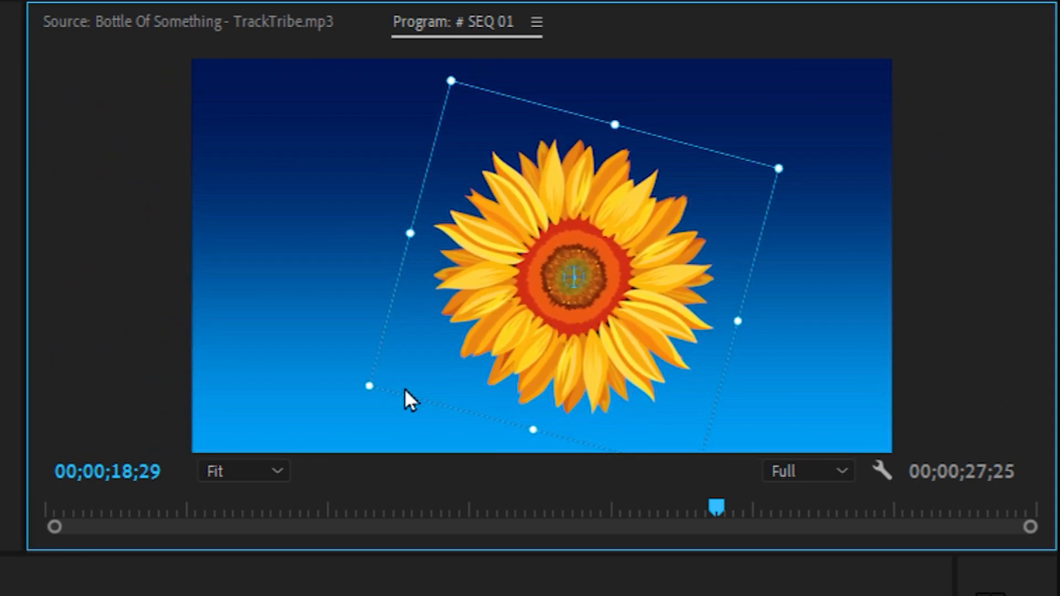
Step: Rotate the sunflower further clockwise directly in the preview, and make it larger and slightly left of its previous position
drag(353, 397, 397, 342)
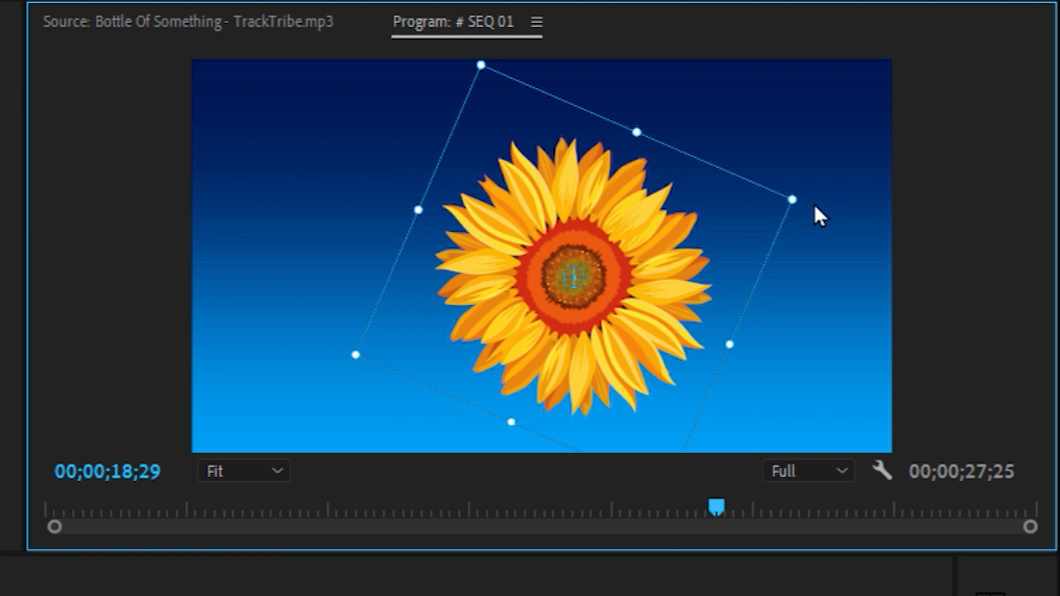
drag(815, 203, 795, 210)
drag(655, 132, 671, 102)
drag(669, 237, 650, 231)
drag(849, 187, 830, 200)
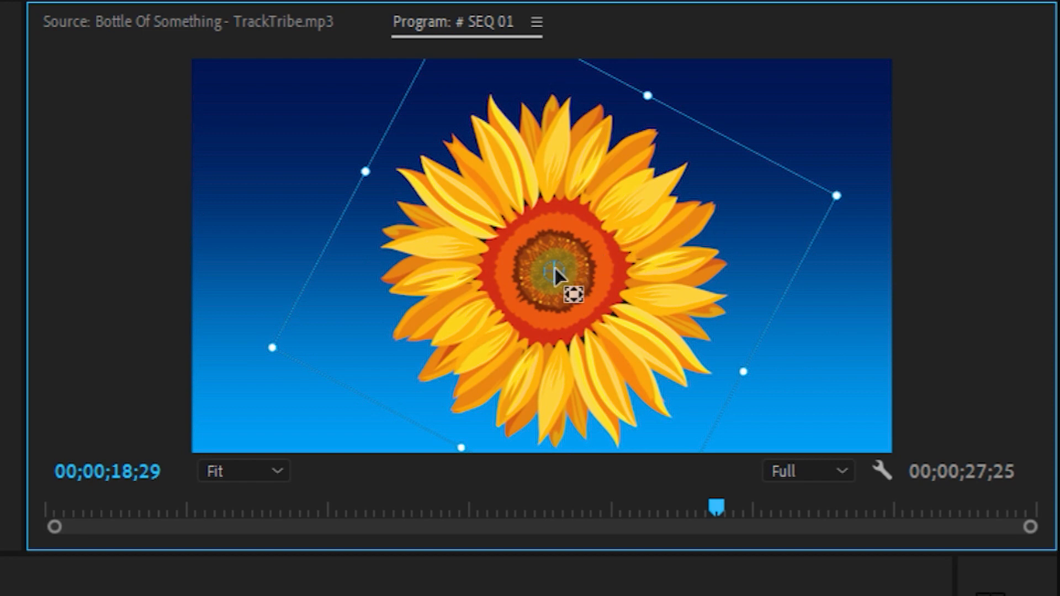
Step: Move the sunflower's anchor point to its lower-left petals, about 377, 1293, and transform it around that point to about 22.9° rotation and 82.1 scale
mouse_move(555, 269)
mouse_down()
mouse_move(312, 342)
mouse_move(392, 339)
mouse_up()
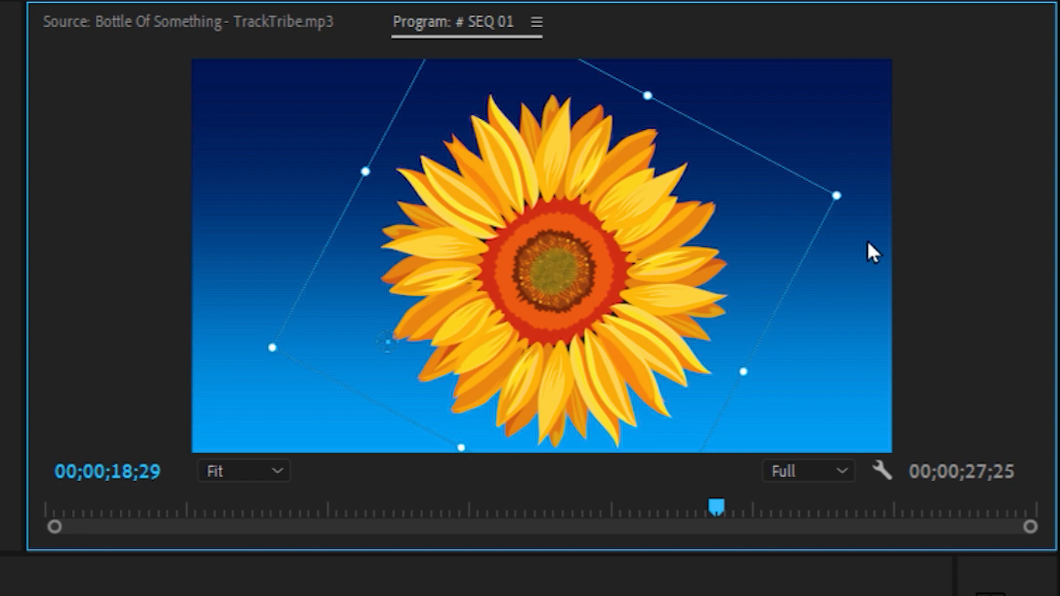
drag(865, 198, 843, 117)
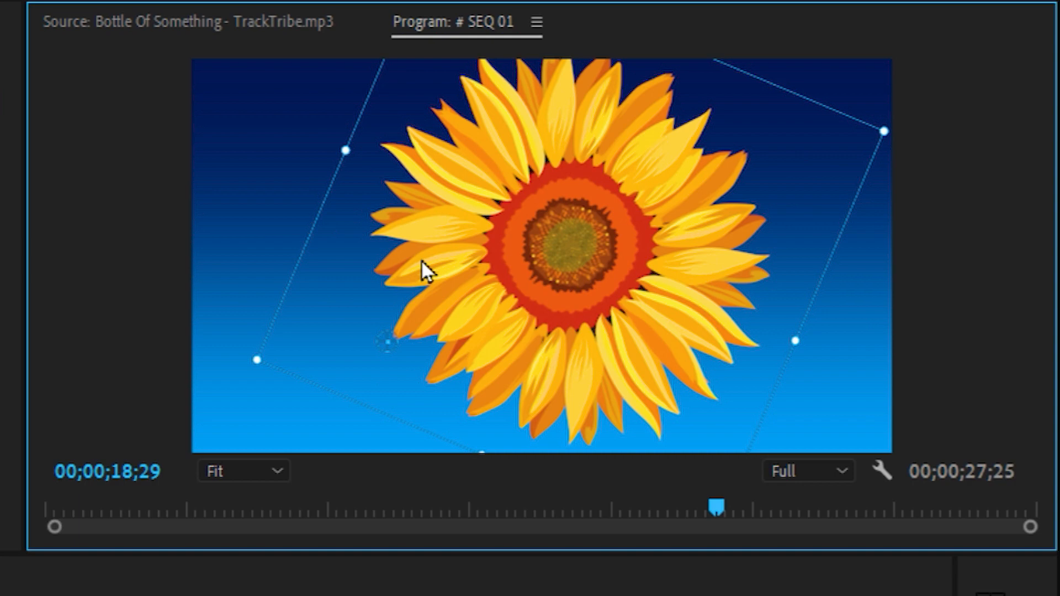
drag(650, 218, 598, 236)
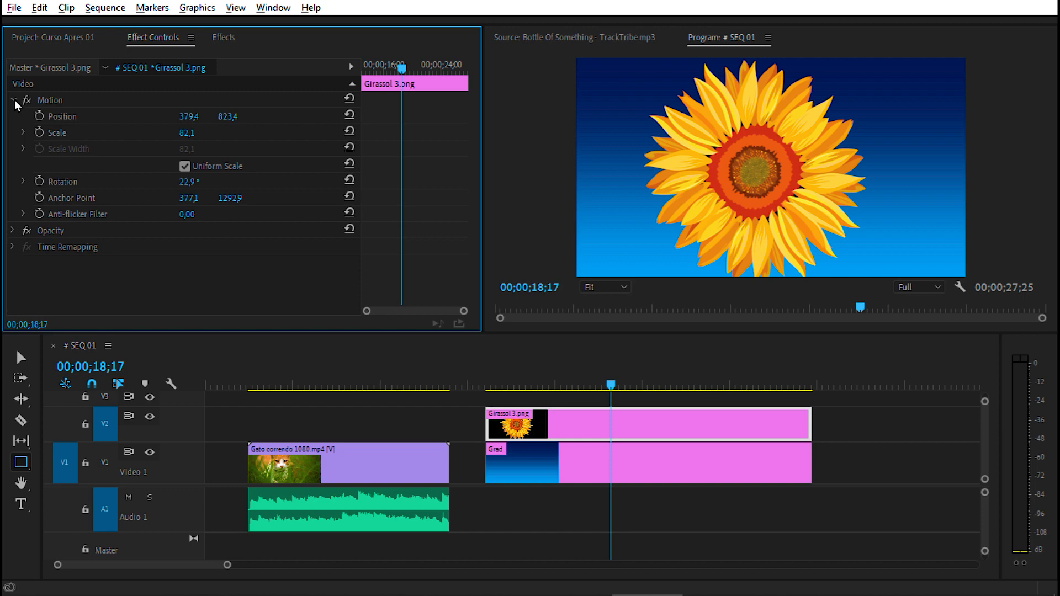
Step: Collapse the sunflower's Motion settings, expand Opacity and set its Opacity to 50%
click(13, 100)
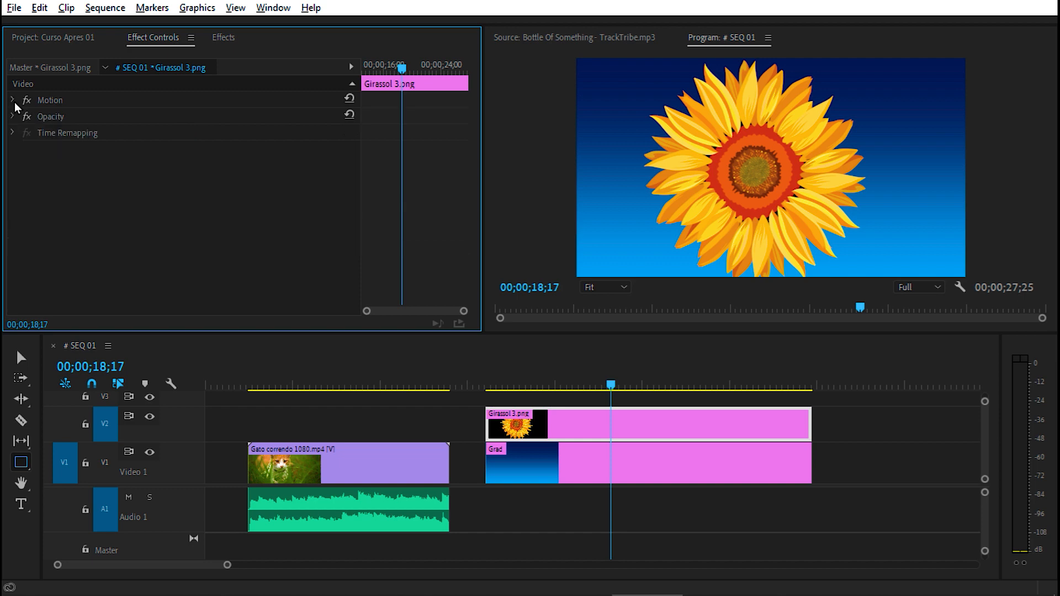
click(12, 118)
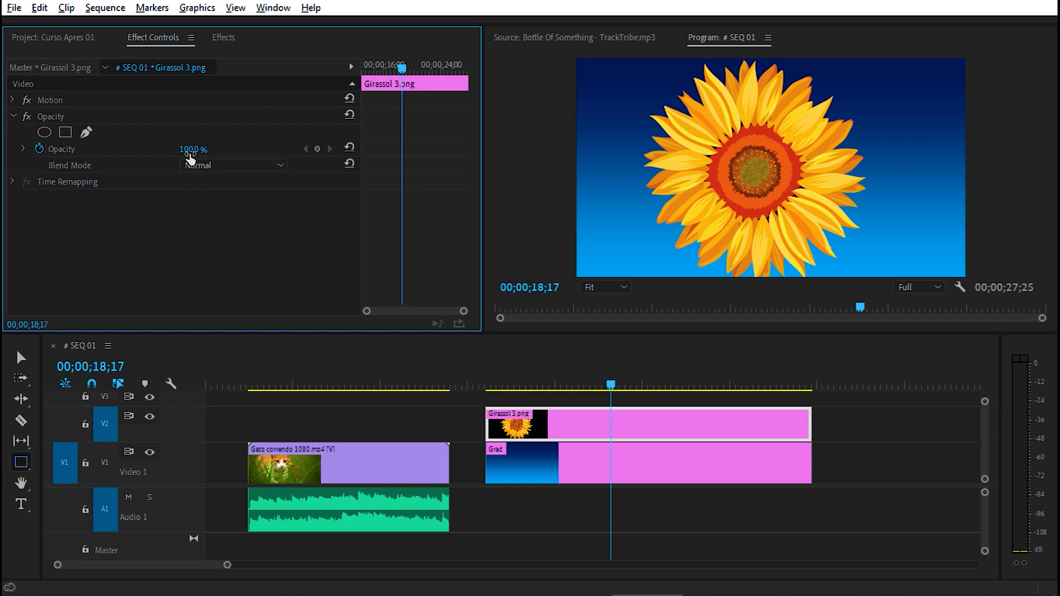
mouse_move(194, 149)
mouse_down()
mouse_move(142, 150)
mouse_move(198, 152)
mouse_up()
drag(190, 150, 203, 149)
click(193, 149)
text(50)
key(Return)
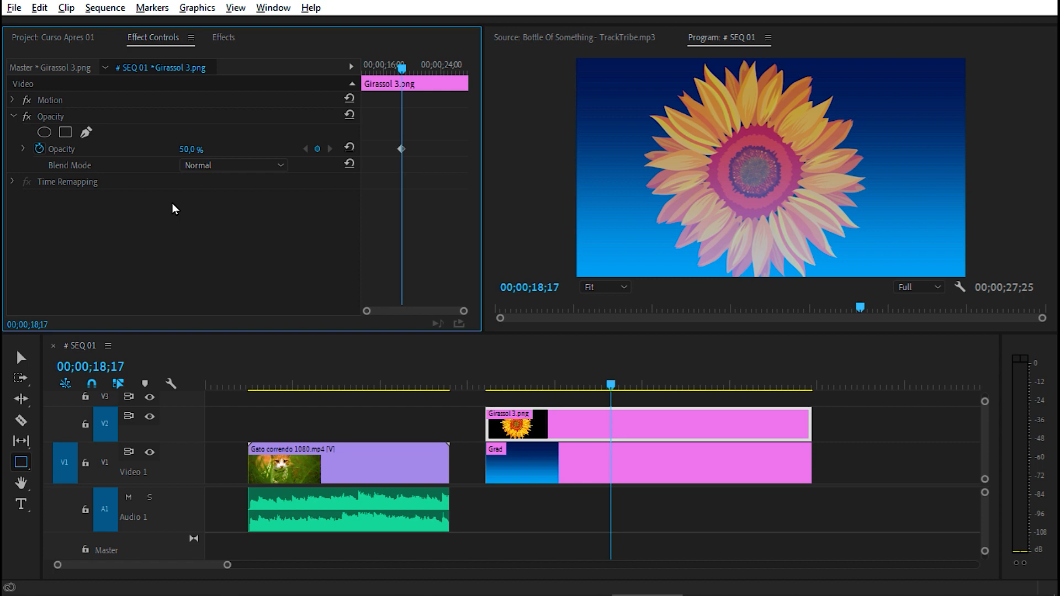
Step: Try a lower Opacity on the sunflower and bring it back up to 100%
click(192, 149)
text(3)
key(Return)
drag(189, 149, 242, 149)
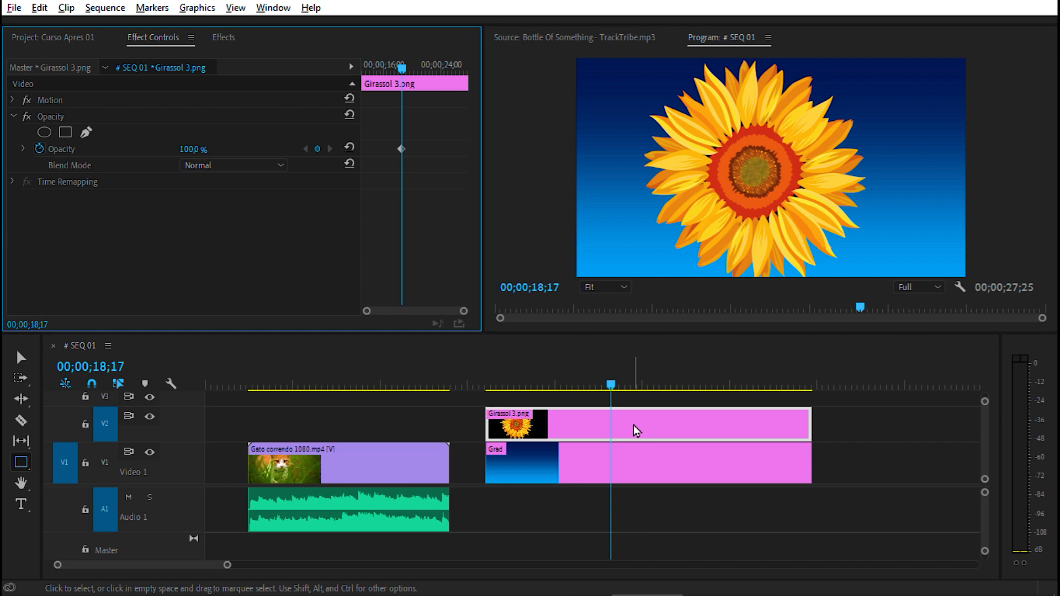
Step: Try out different Opacity values on the Grad clip under the sunflower, ending at 100%
click(634, 474)
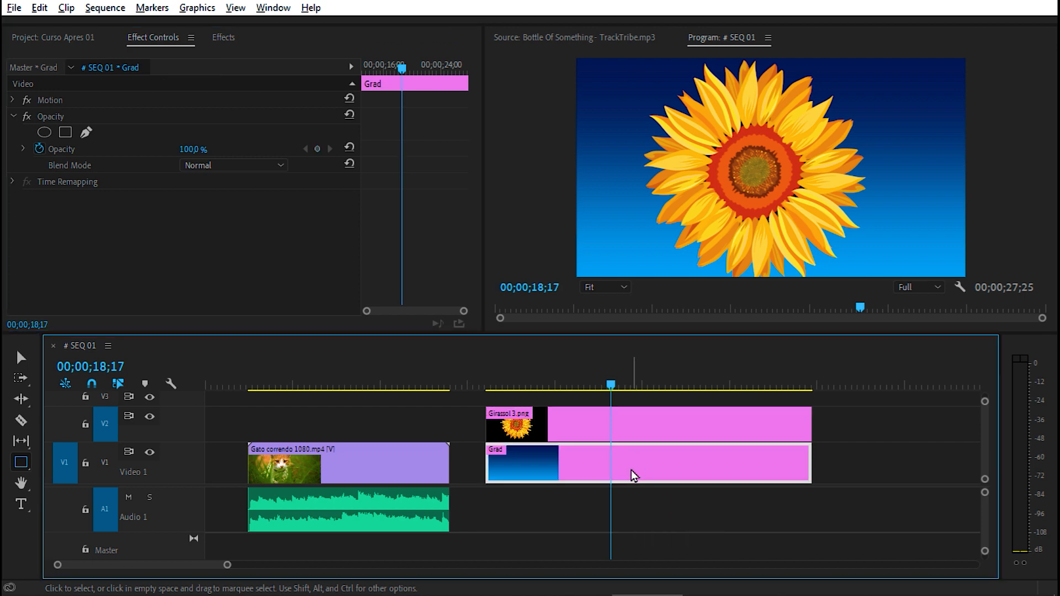
mouse_move(195, 151)
mouse_down()
mouse_move(142, 151)
mouse_move(195, 150)
mouse_up()
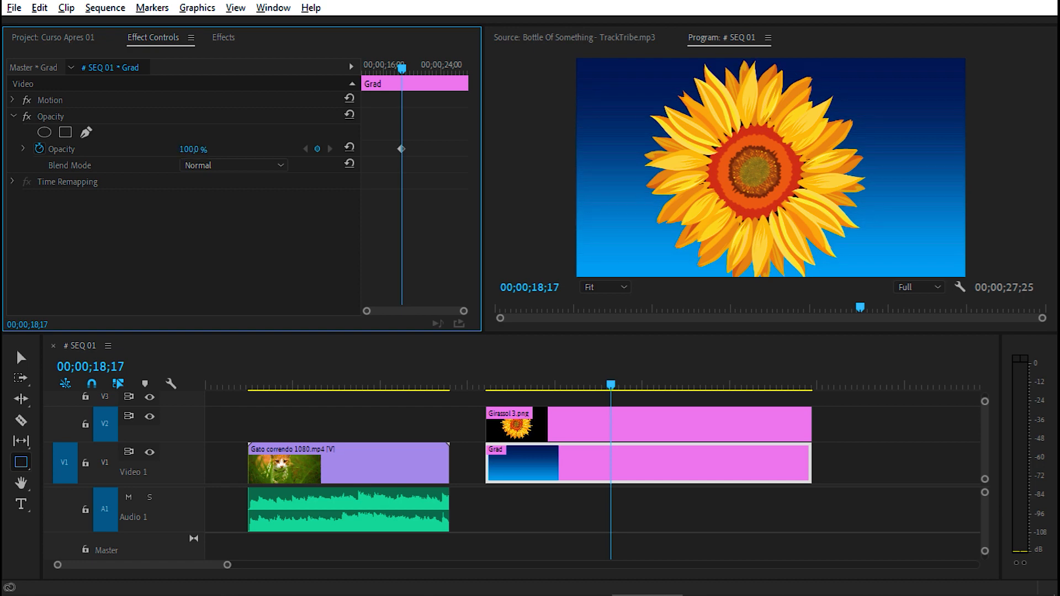
Step: Review the sunflower clip's Motion and Opacity properties together, and collapse both groups
click(641, 431)
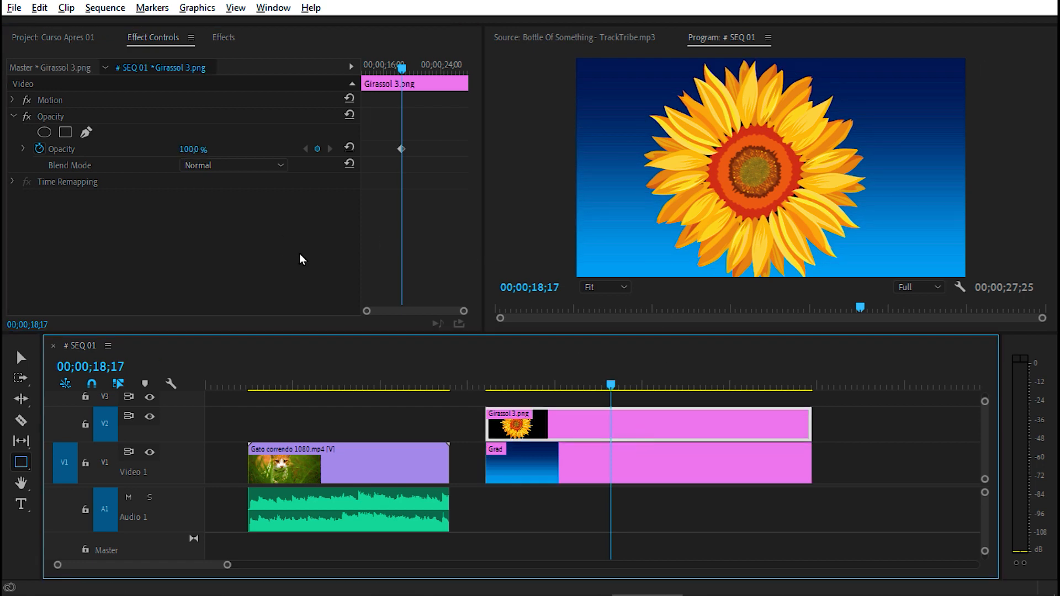
click(12, 100)
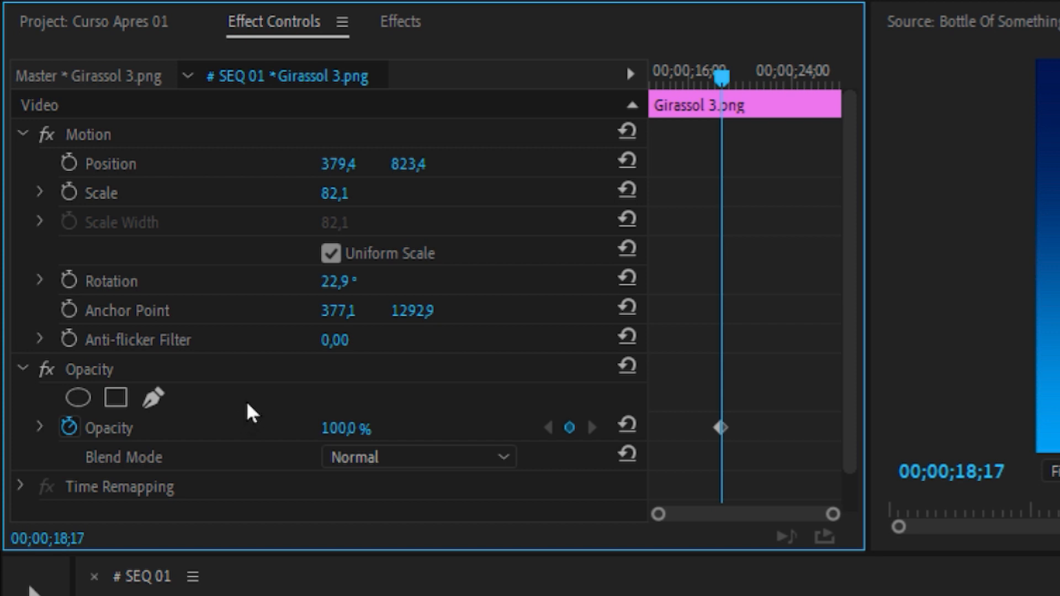
click(22, 133)
click(23, 164)
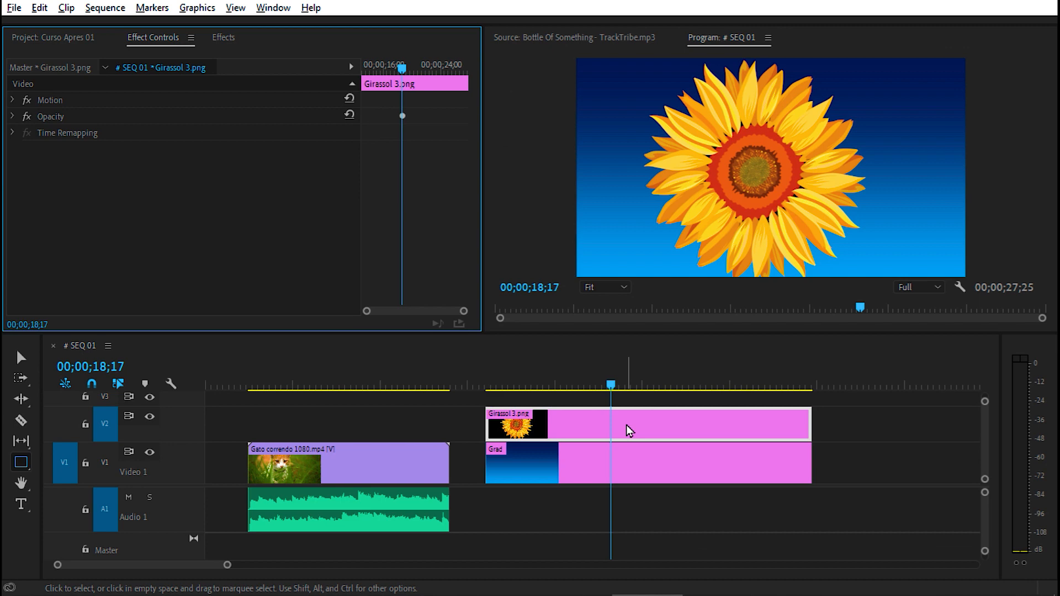
Step: Select the Gato correndo 1080.mp4 clip and play it to hear its audio at the original volume
click(631, 465)
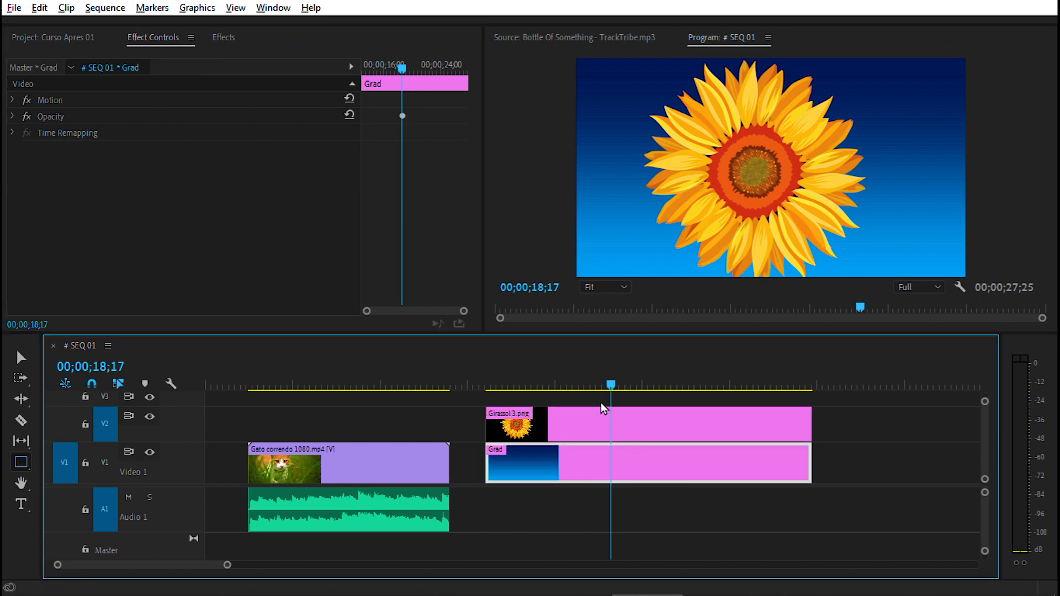
click(336, 385)
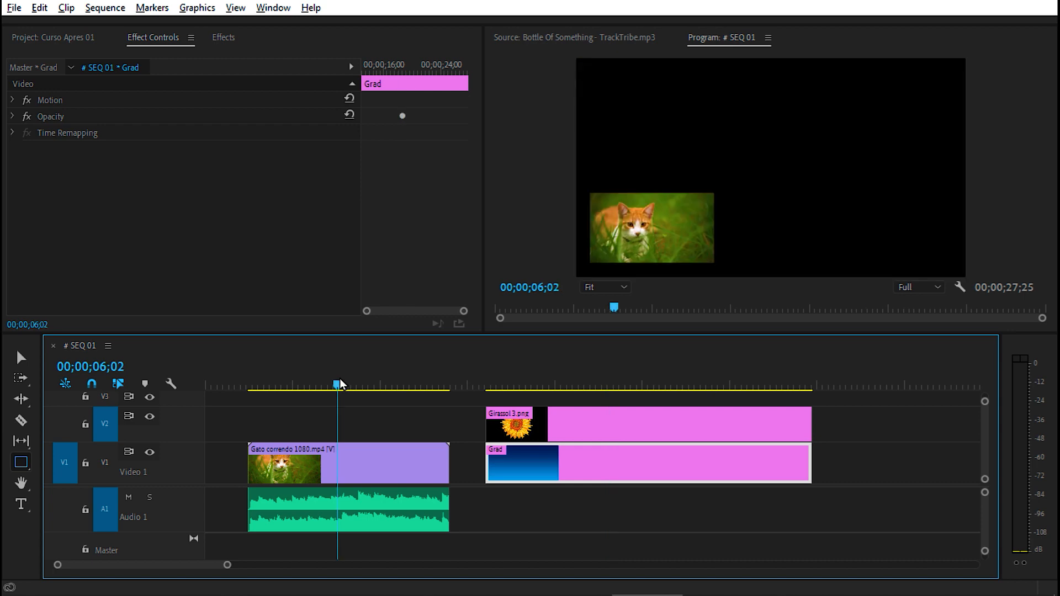
click(375, 475)
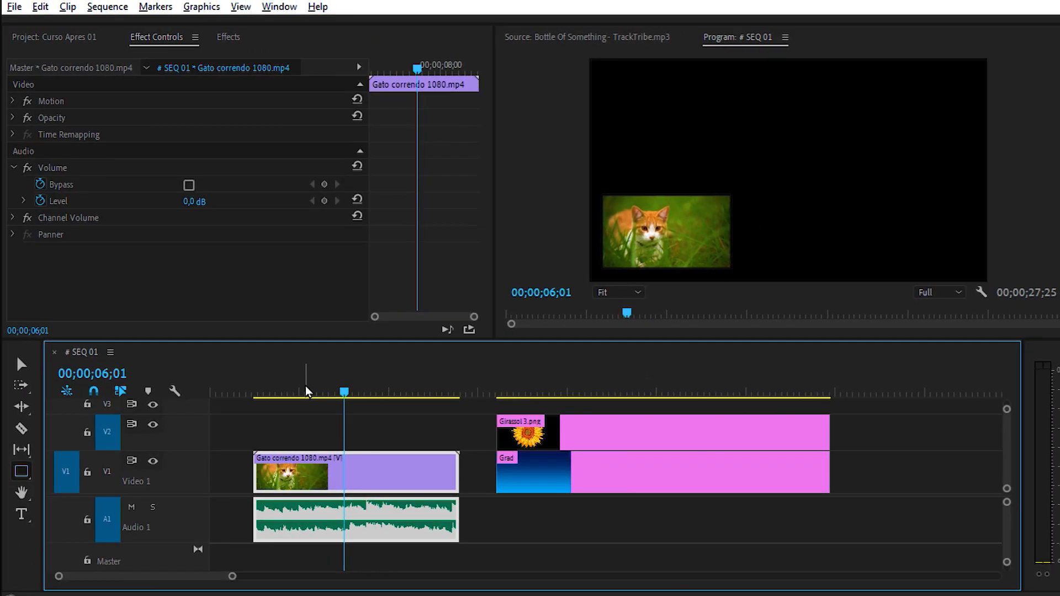
click(299, 385)
key(space)
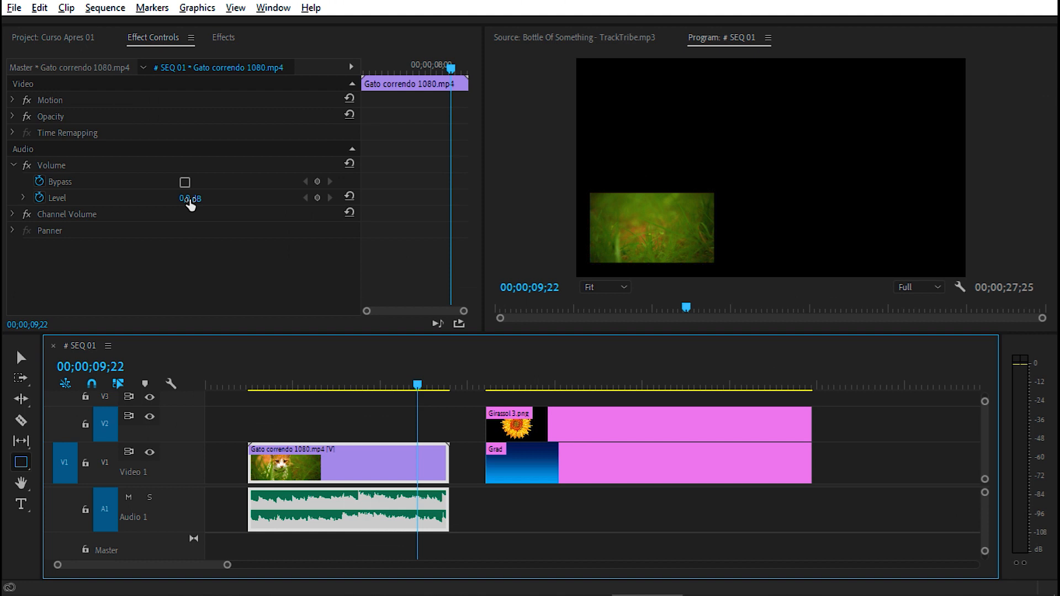
Step: Set the cat clip's volume Level to -15 dB at 00;00;09;22 and play it back from 00;00;03;19
click(189, 197)
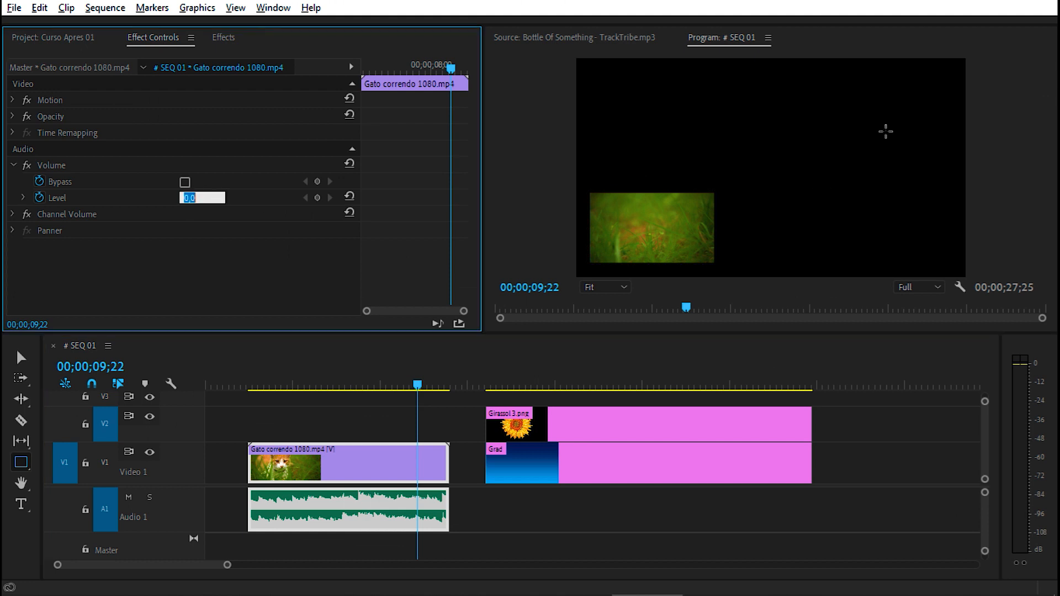
text(-15)
key(Return)
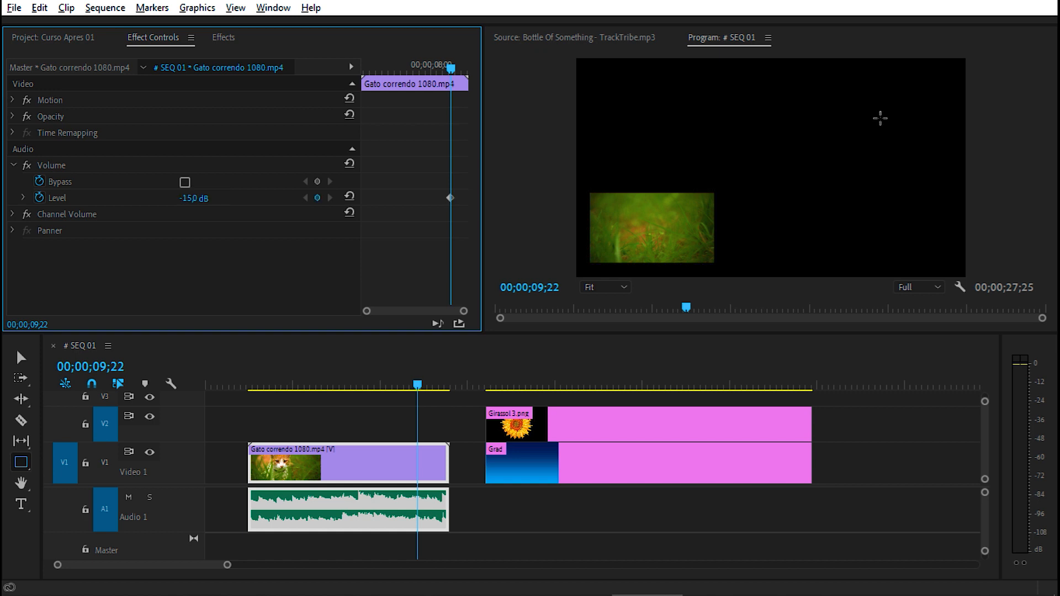
click(284, 389)
click(326, 416)
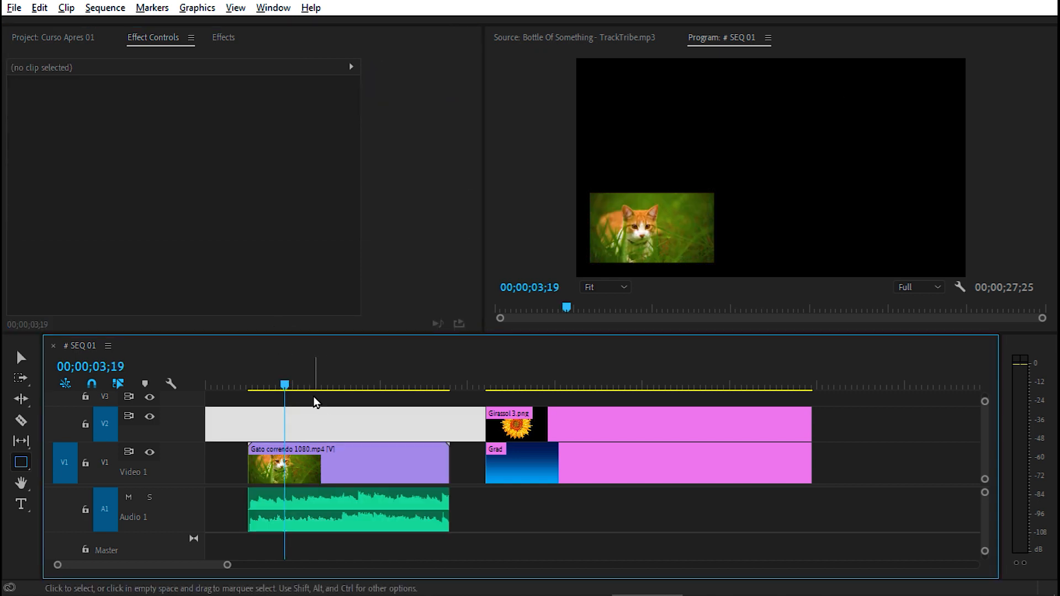
key(space)
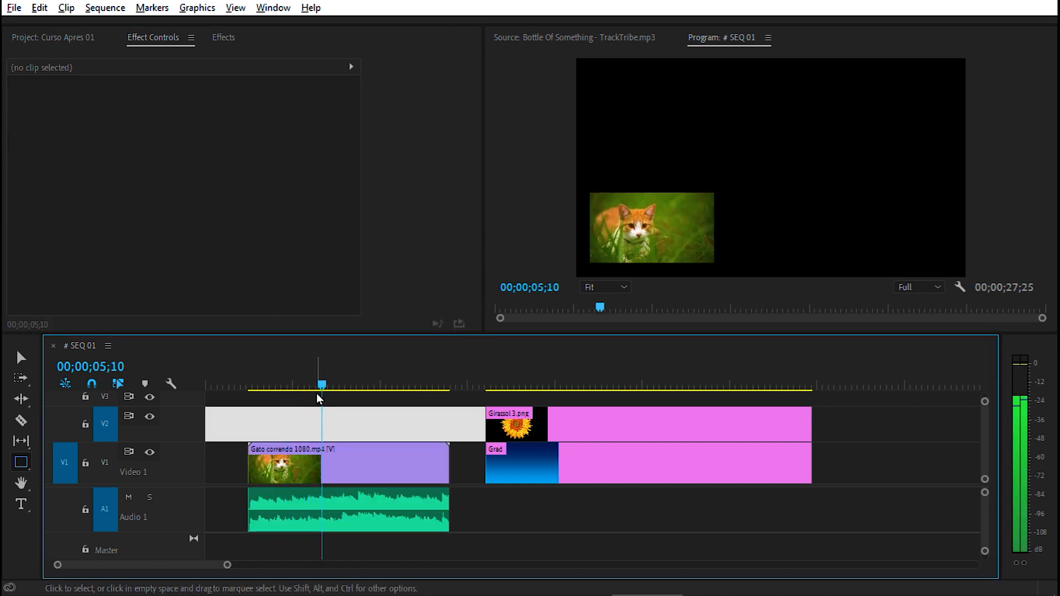
Step: Set the cat clip's volume Level to 5 dB at 00;00;06;11 and play it back from 00;00;03;21
click(373, 509)
click(192, 197)
text(5)
key(Return)
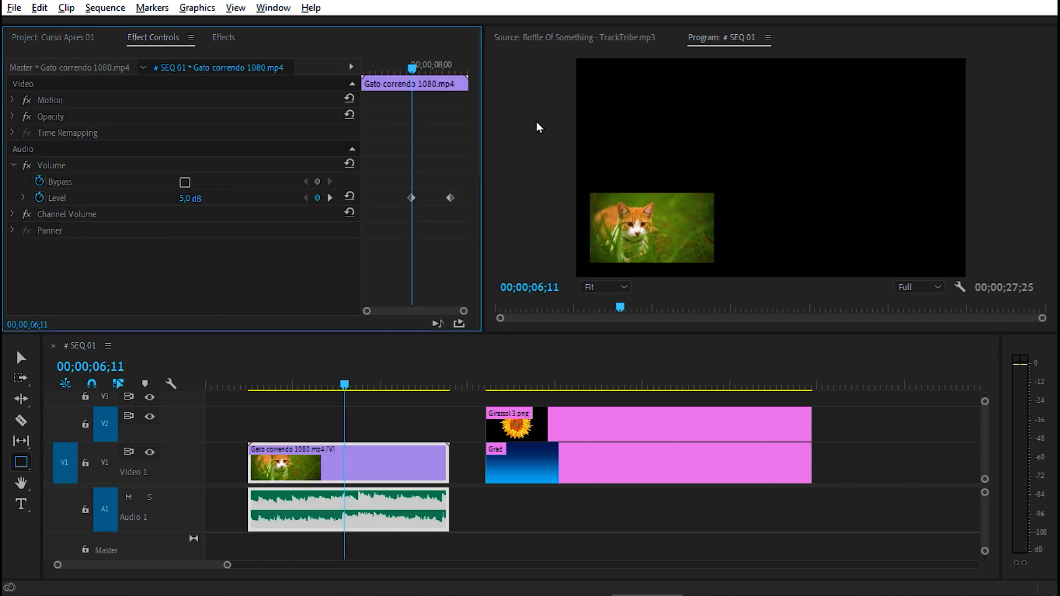
click(286, 385)
click(323, 403)
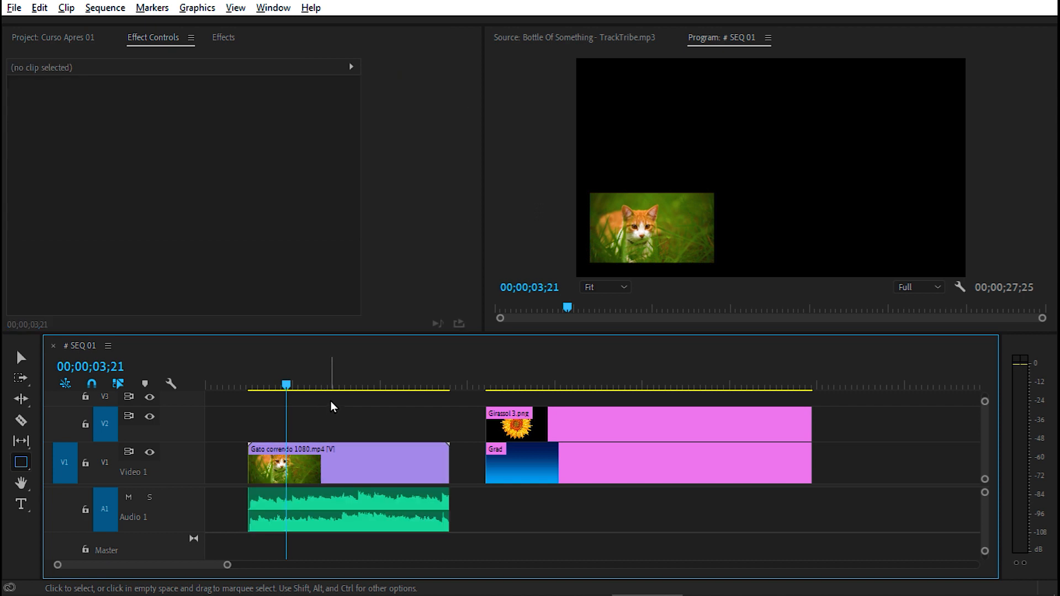
key(space)
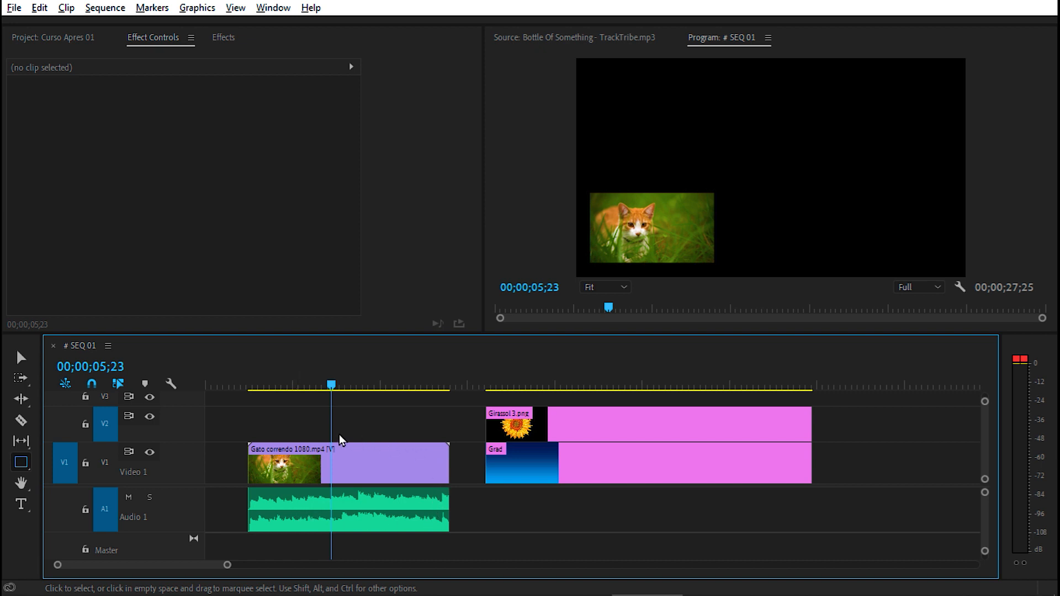
Step: Turn on the display of video and audio keyframes in the timeline and inspect the cat clip's volume keyframes
click(171, 384)
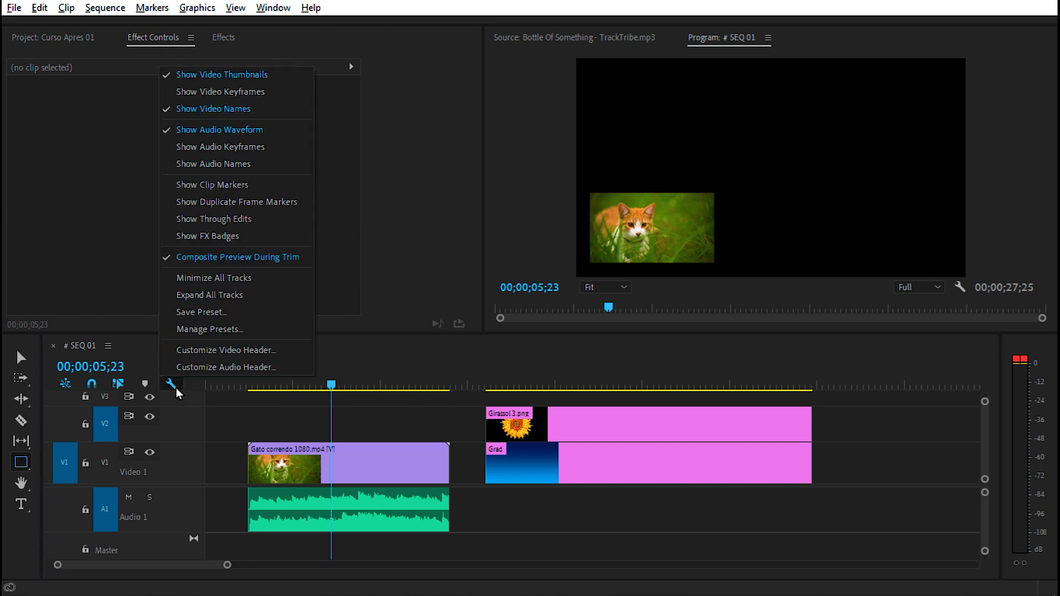
click(292, 95)
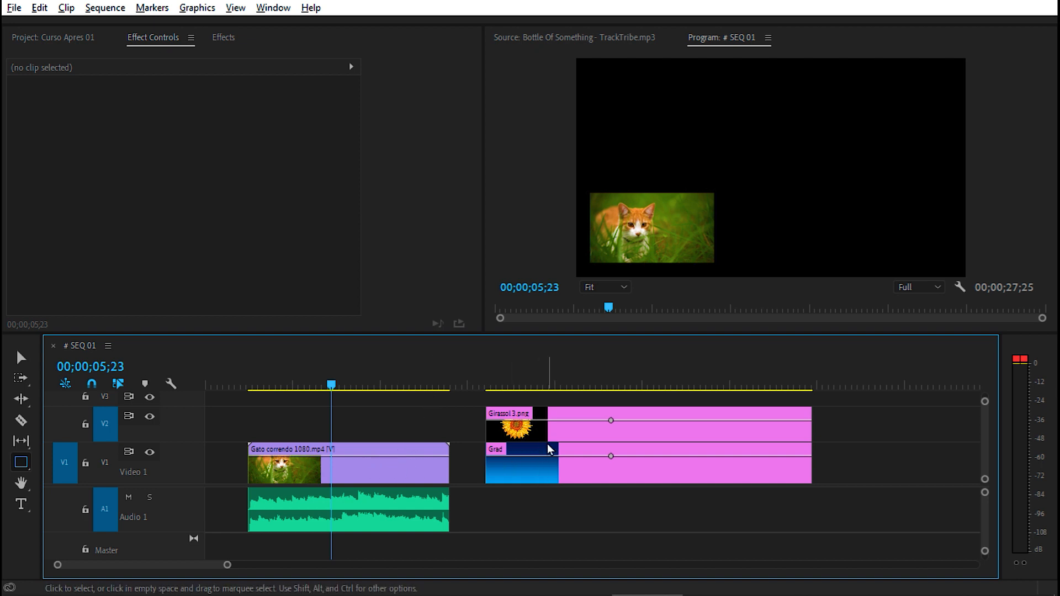
click(175, 384)
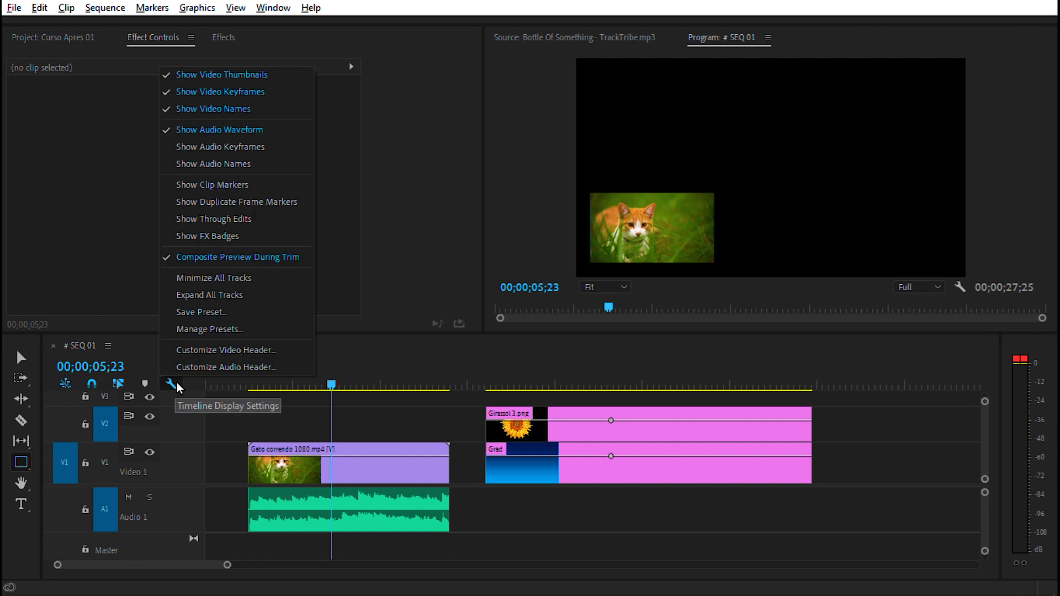
click(284, 151)
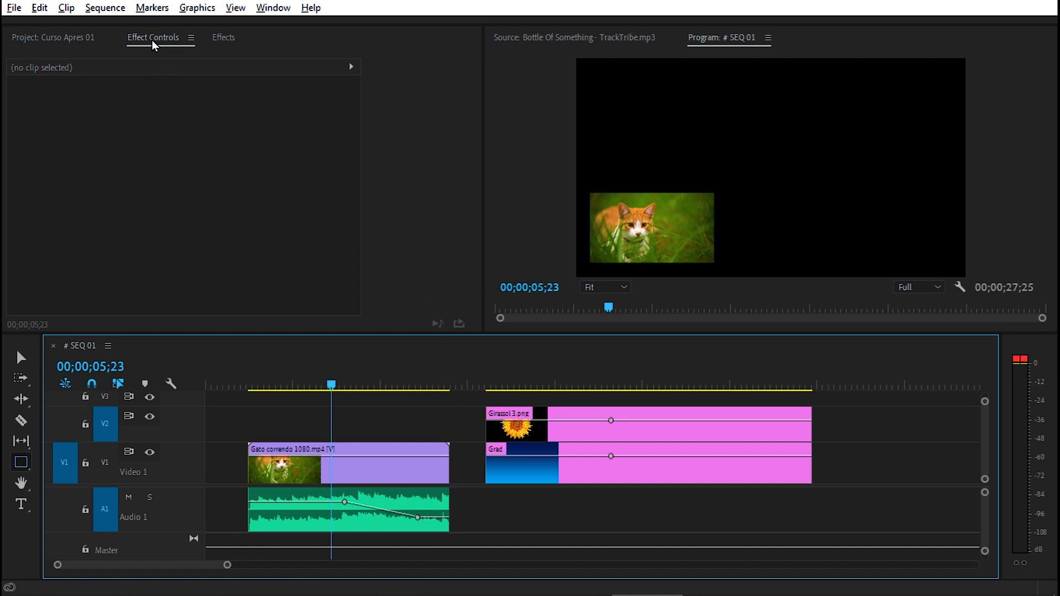
click(313, 527)
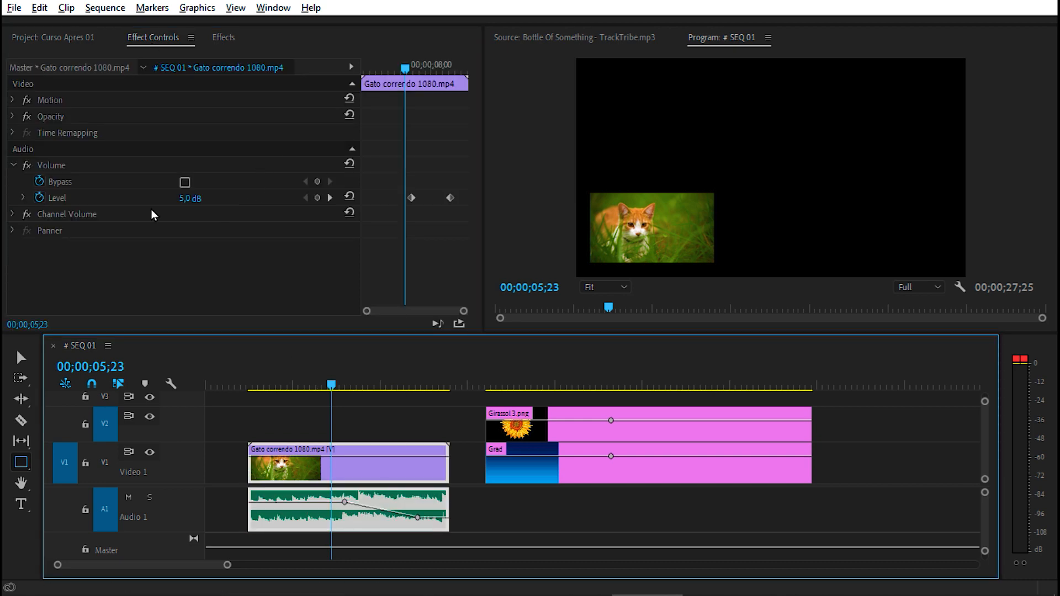
Step: Remove the cat clip's volume Level keyframes, then lower its audio level line to -28 dB and raise it to 9.4 dB
click(40, 198)
click(561, 319)
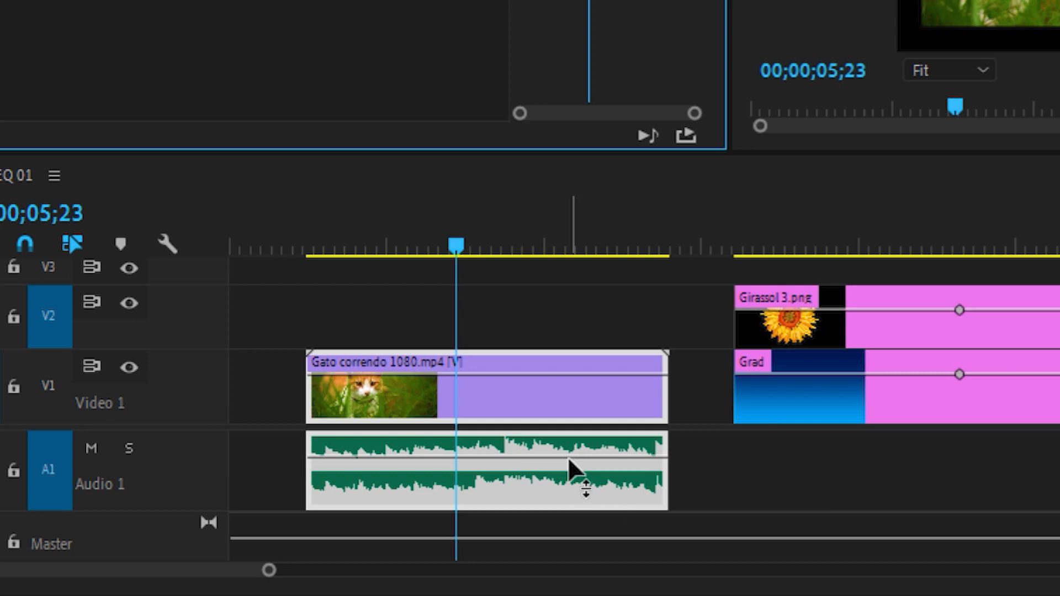
drag(567, 456, 567, 493)
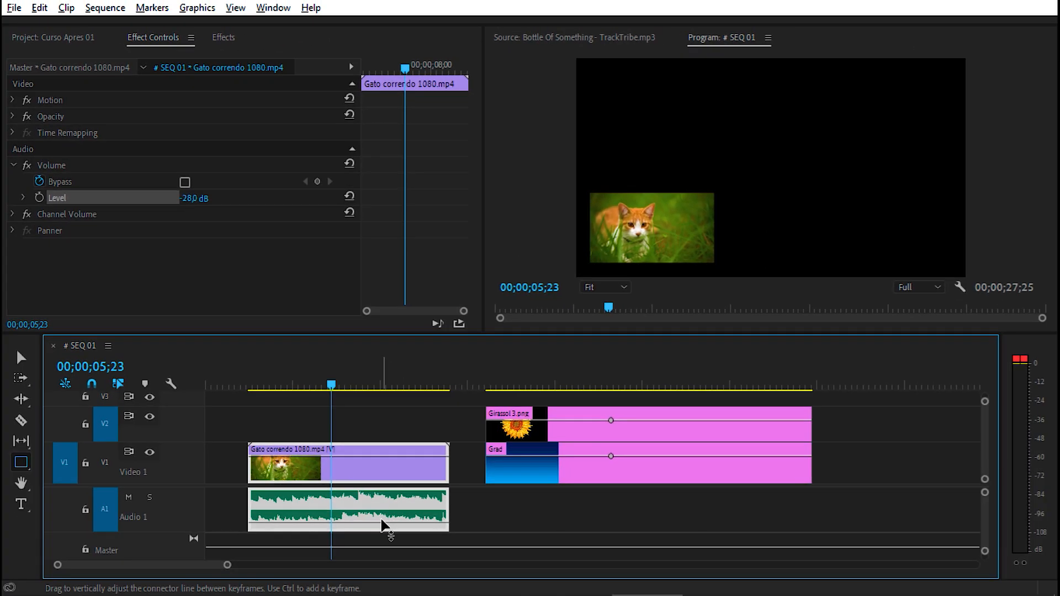
drag(383, 525, 384, 498)
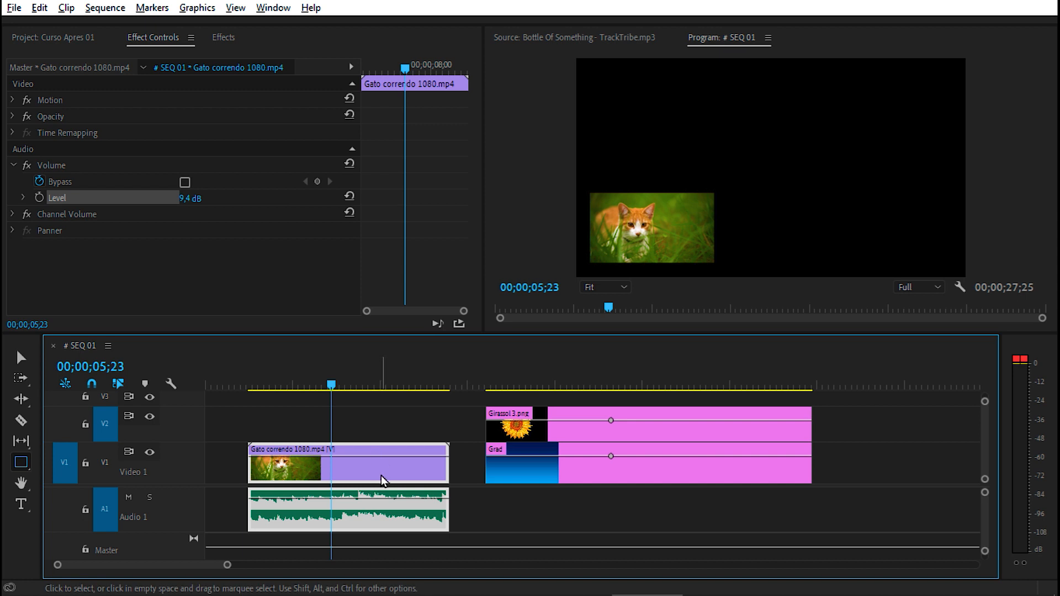
Step: Turn off Opacity keyframing on the cat clip and lower its opacity line in the timeline to 28.6%
click(12, 116)
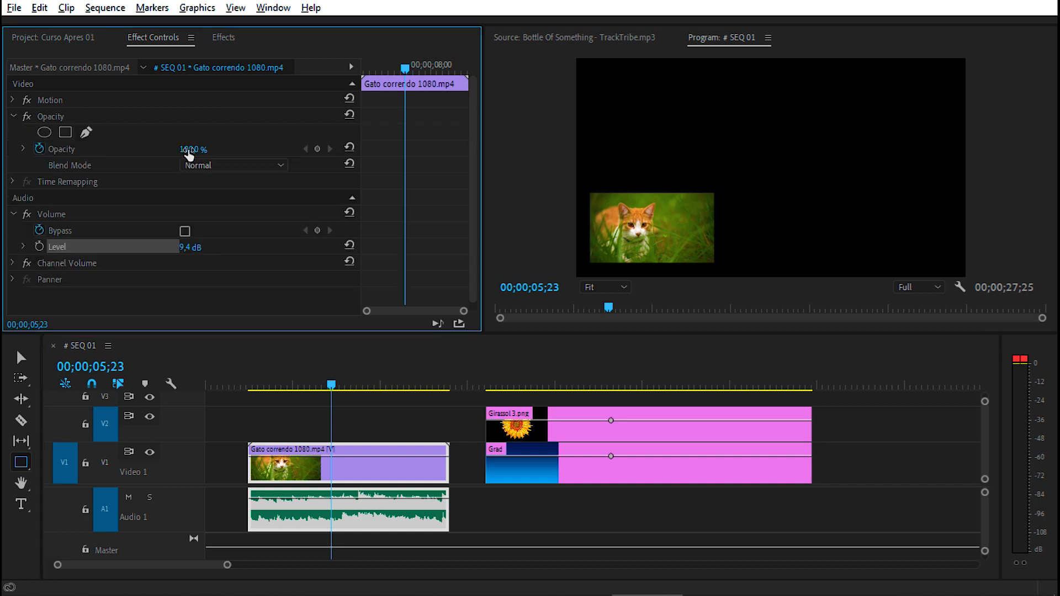
click(41, 148)
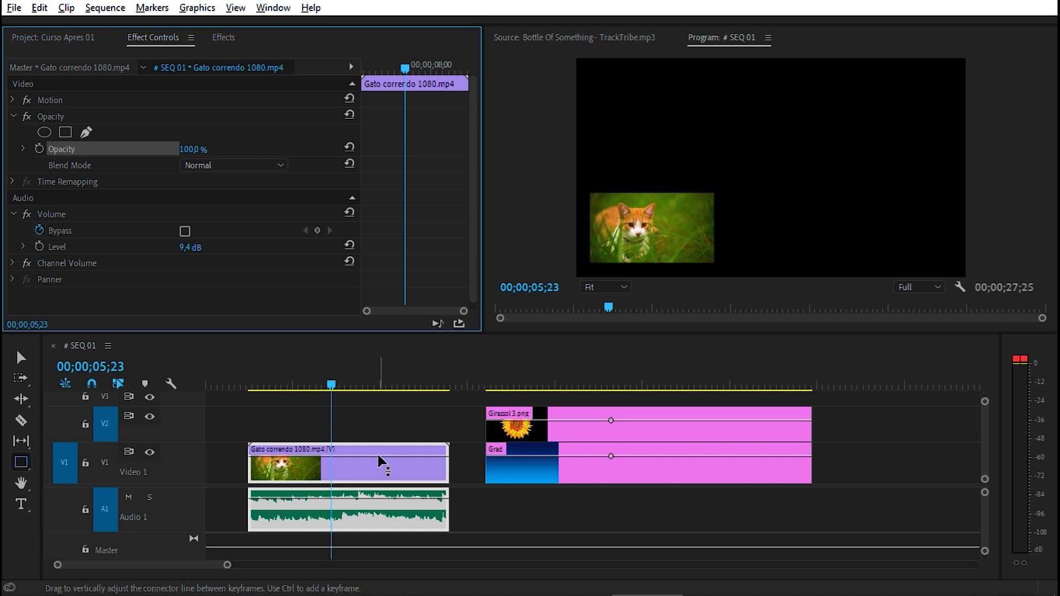
drag(377, 456, 390, 473)
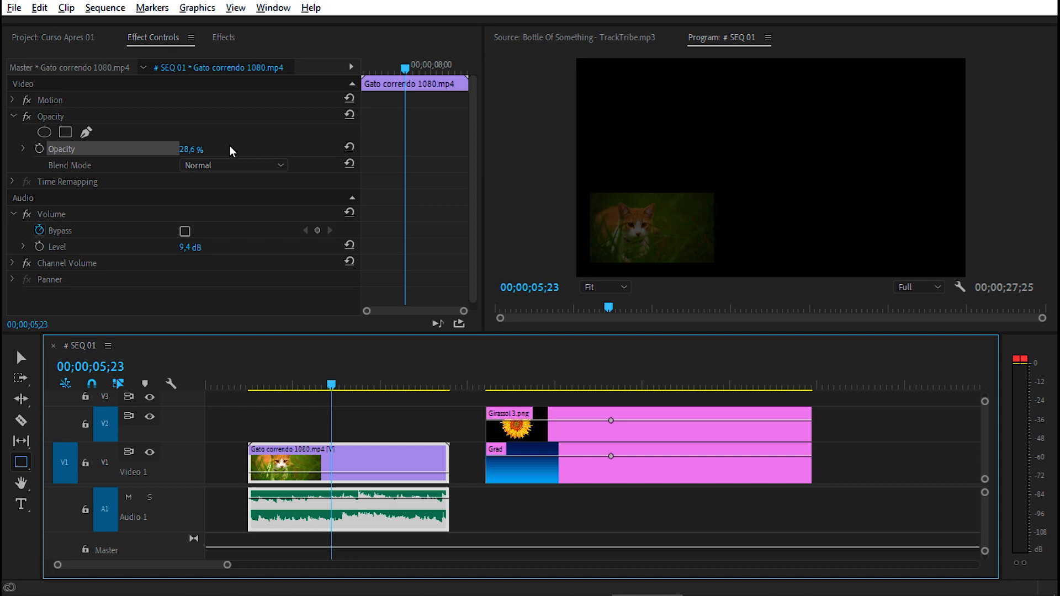
Step: Reset the cat clip's Position, Scale and Opacity parameters to their defaults
click(17, 99)
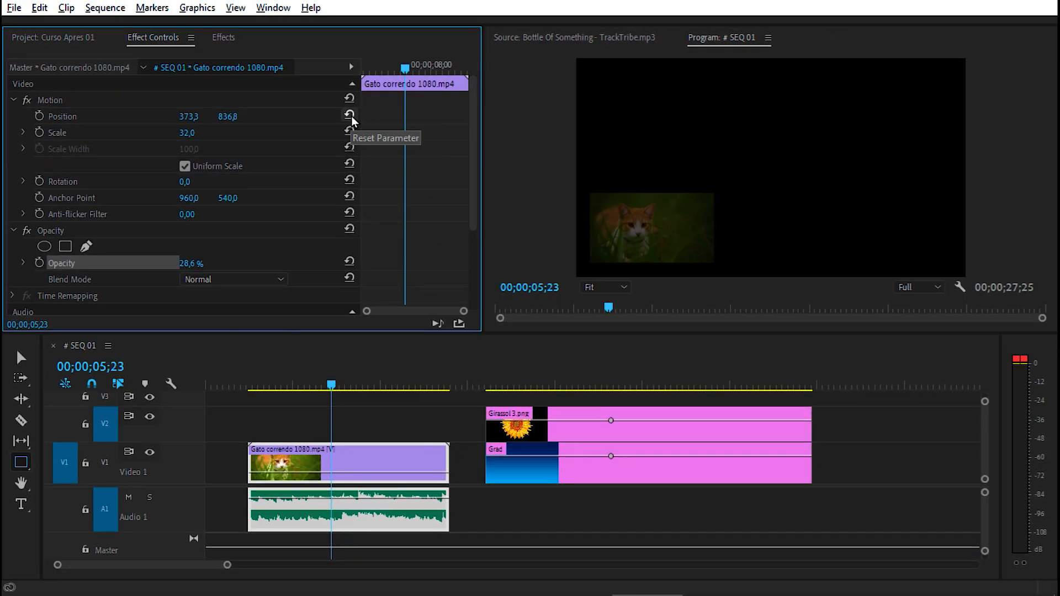
click(350, 115)
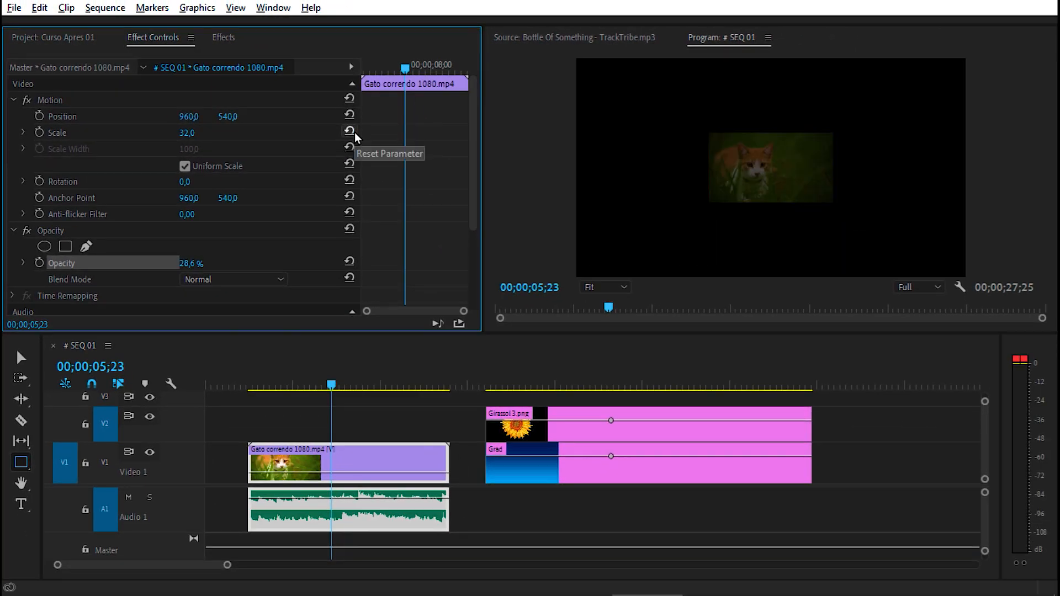
click(352, 131)
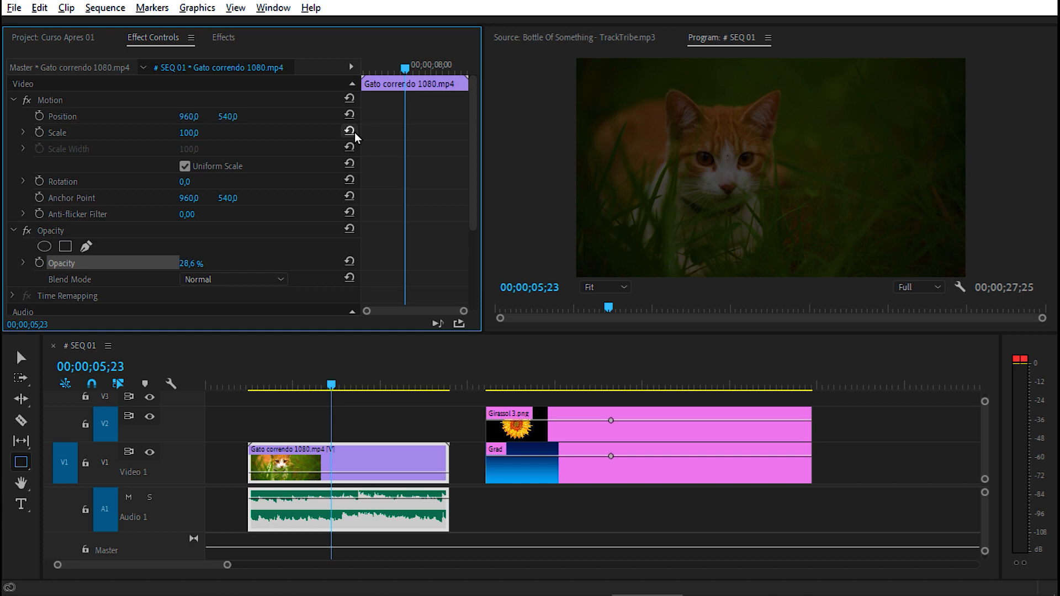
click(352, 260)
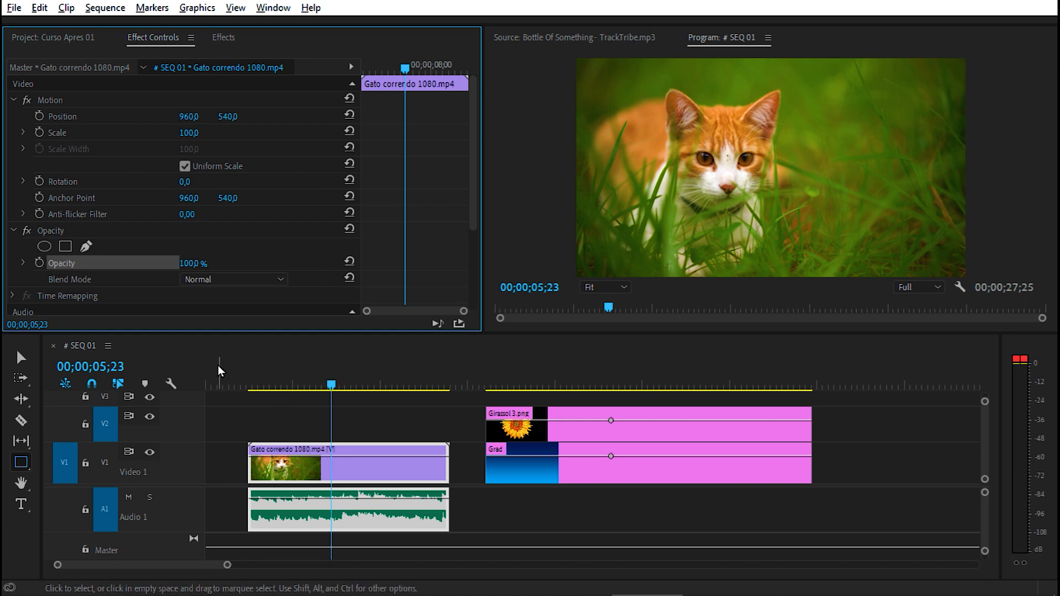
Step: Turn off the display of audio and video keyframes in the timeline
click(175, 383)
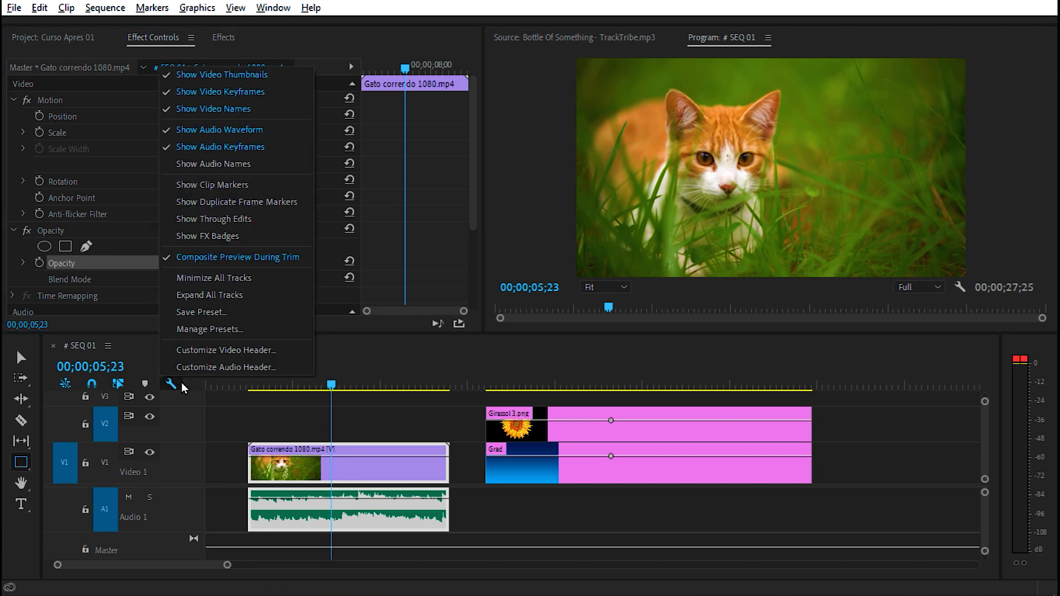
click(241, 148)
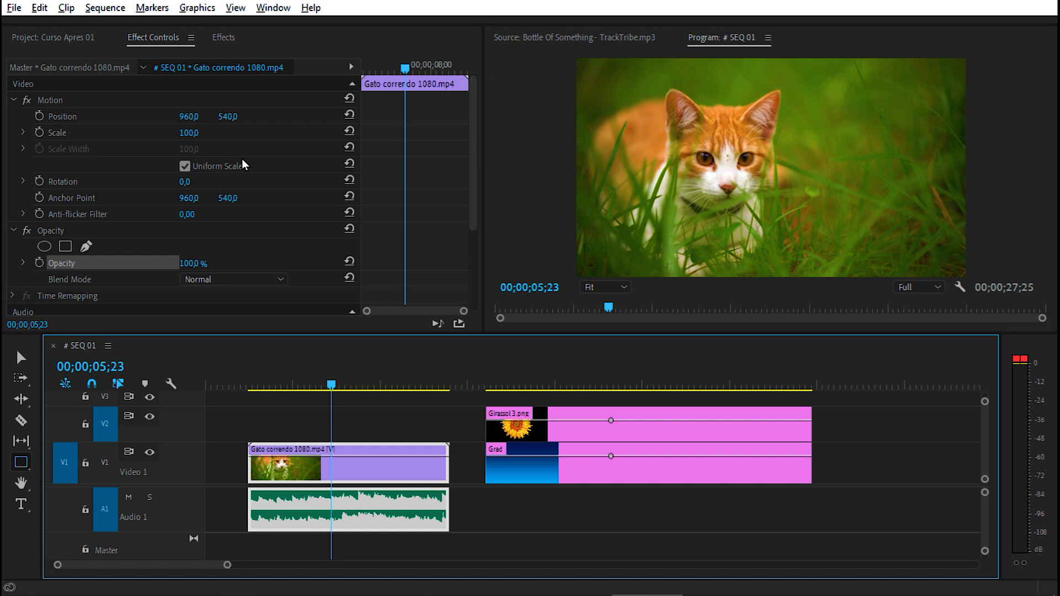
click(172, 383)
click(270, 92)
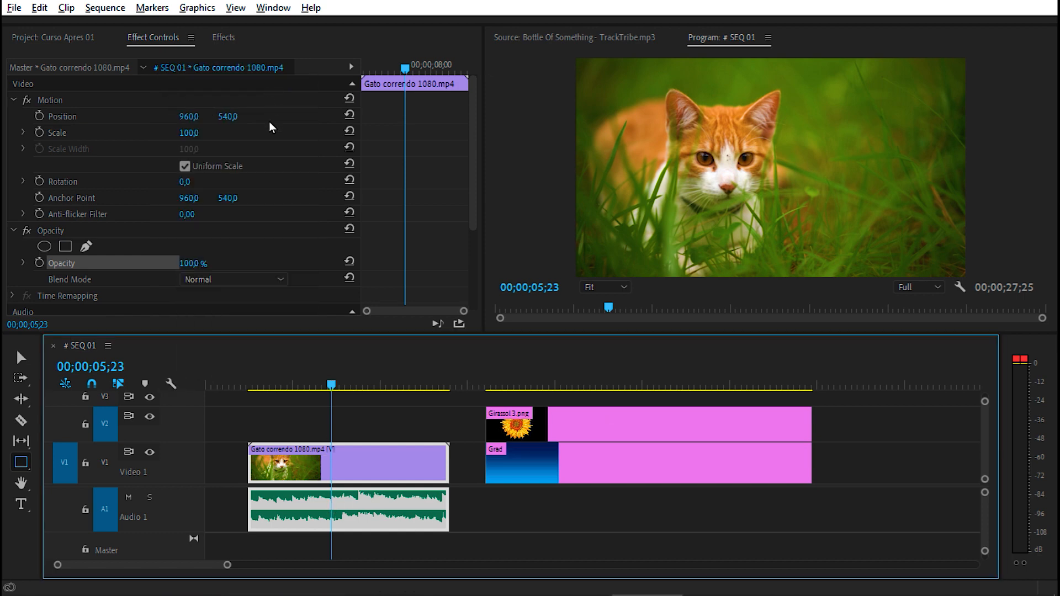
Step: Select the Gato correndo 1080.mp4 clip and move it slightly earlier in the timeline
click(393, 422)
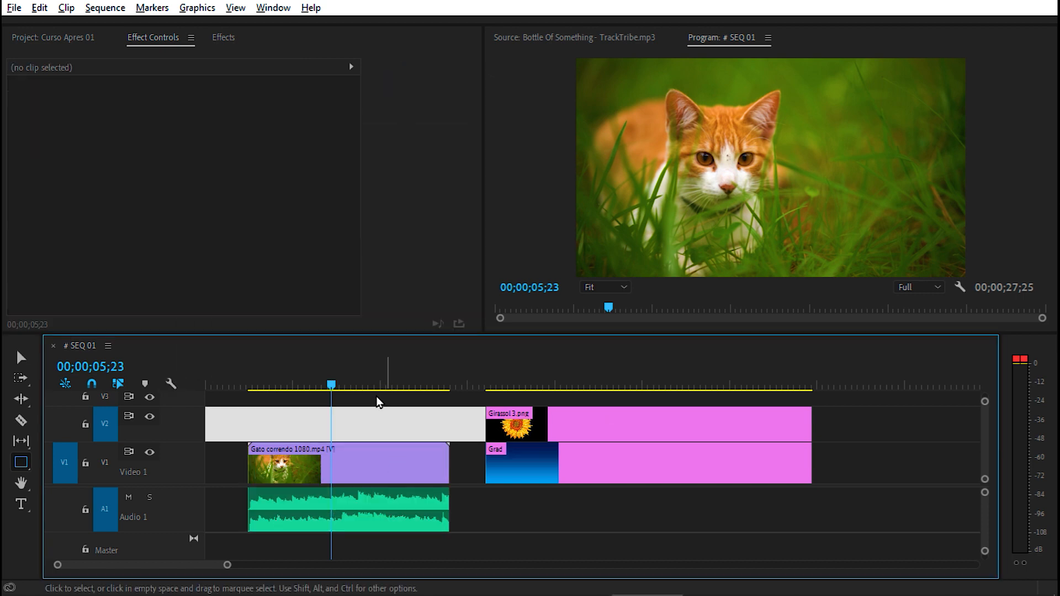
click(378, 461)
drag(389, 463, 372, 470)
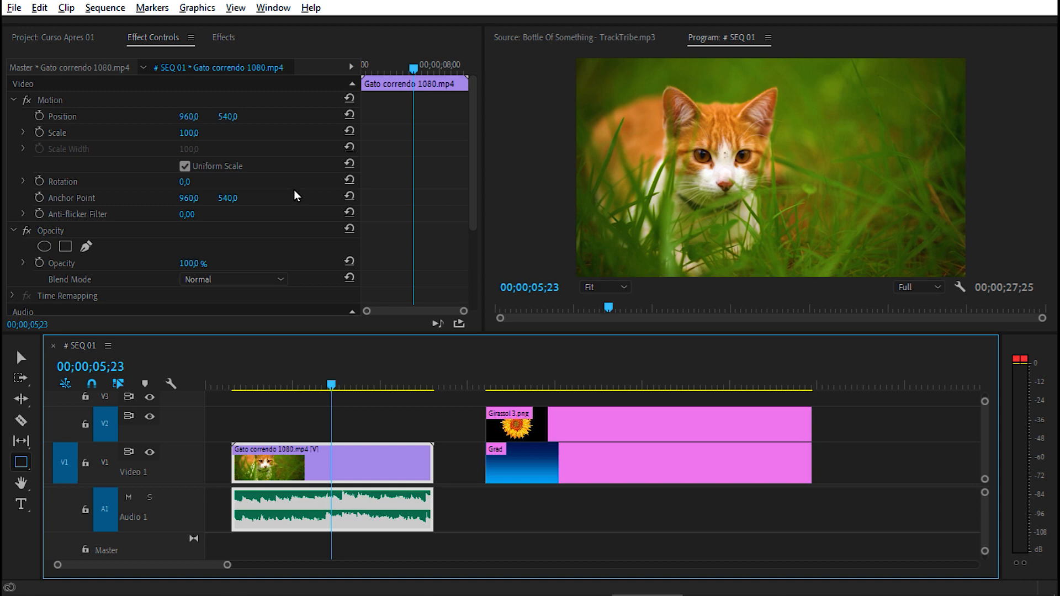
click(223, 38)
click(161, 37)
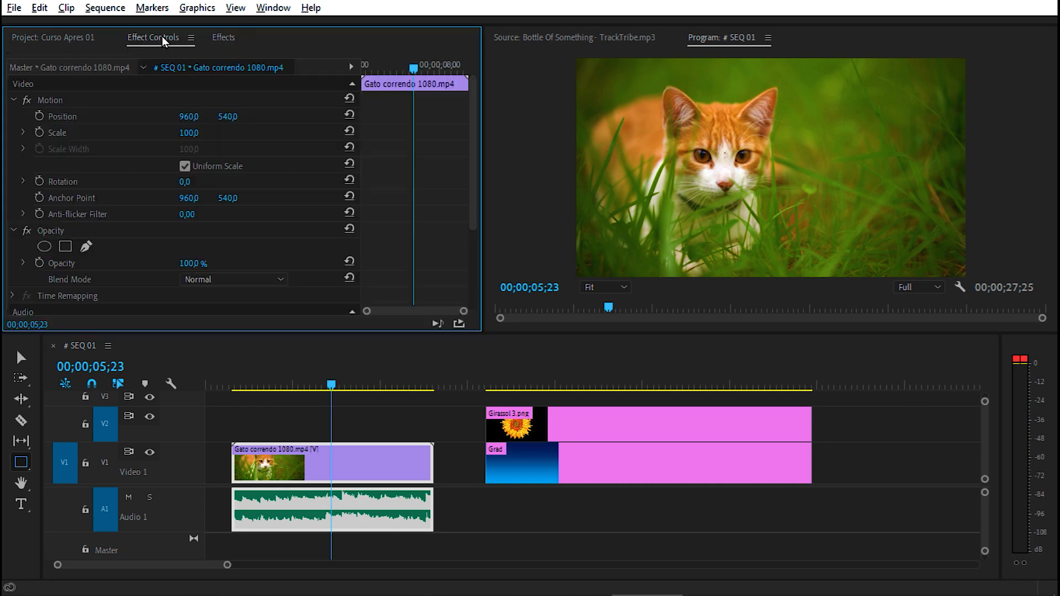